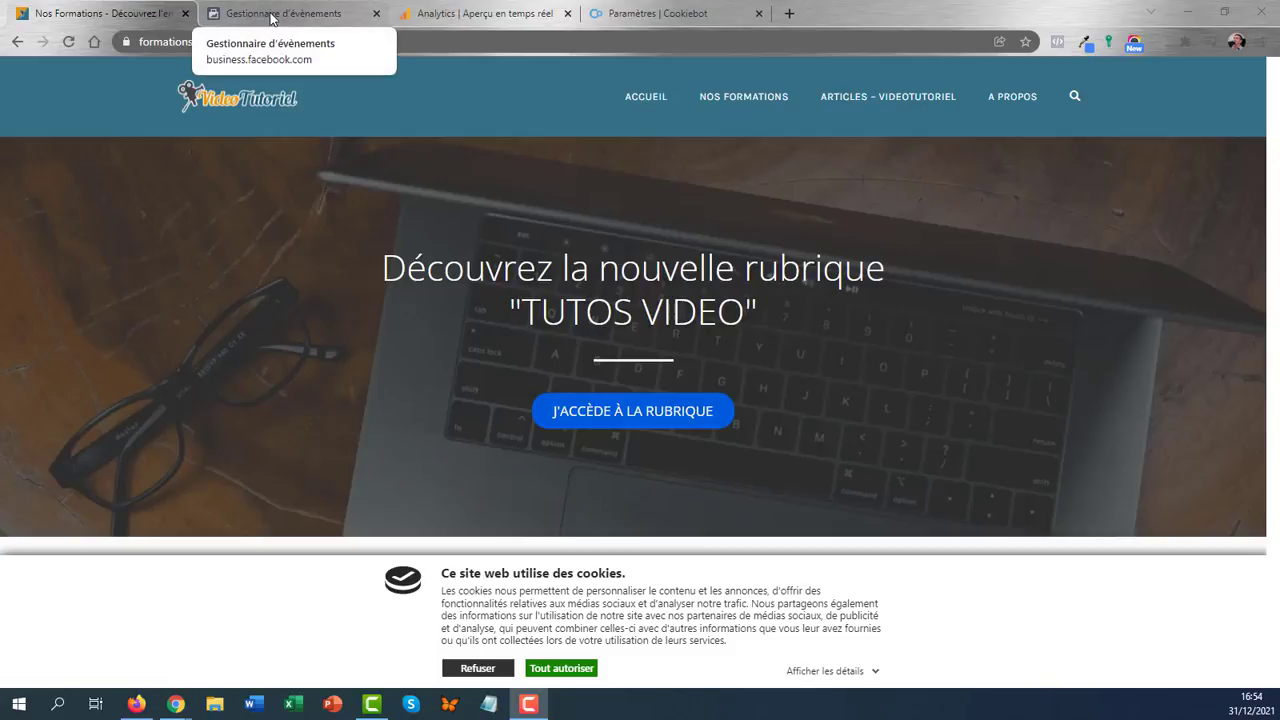
# Close the open Videotutoriel site page and relaunch formations.videotutoriel.com from the browser event test in Facebook Events Manager.
pyautogui.click(185, 13)
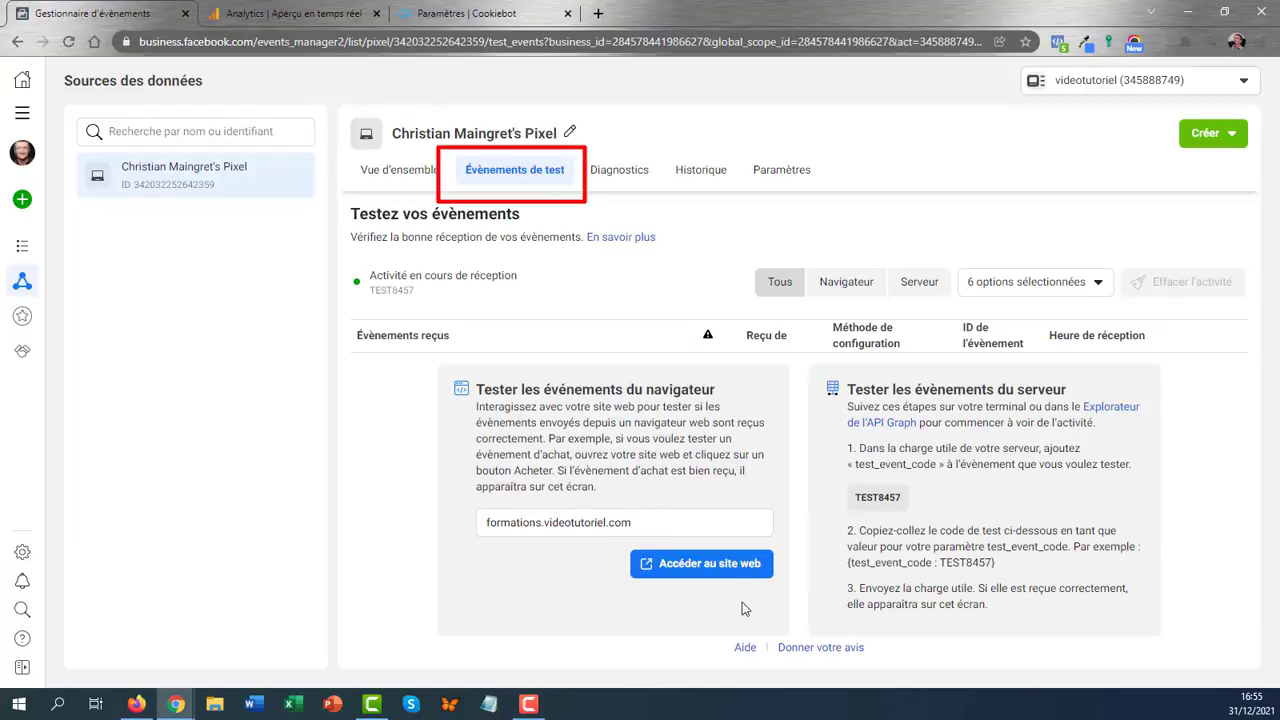
pyautogui.click(705, 564)
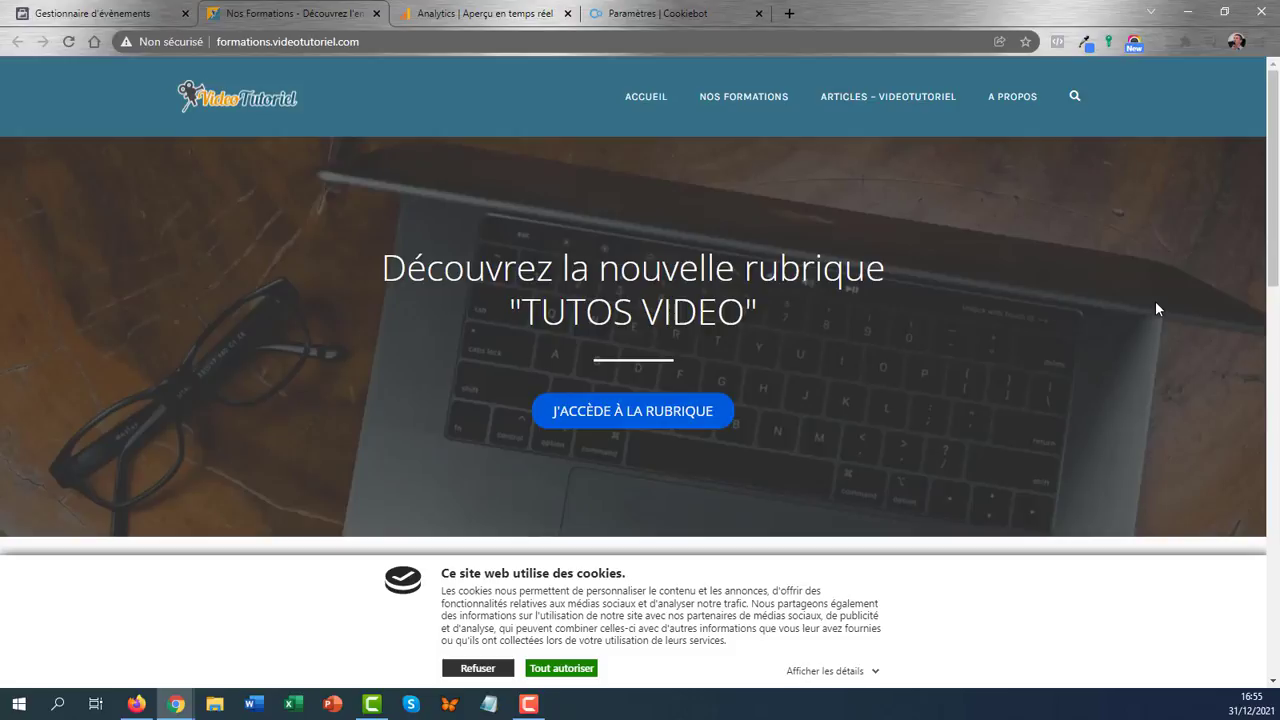
# Before consenting, inspect the cookies stored for formations.videotutoriel.com and check the Facebook test events and Google Analytics real-time overview.
pyautogui.press('F12')
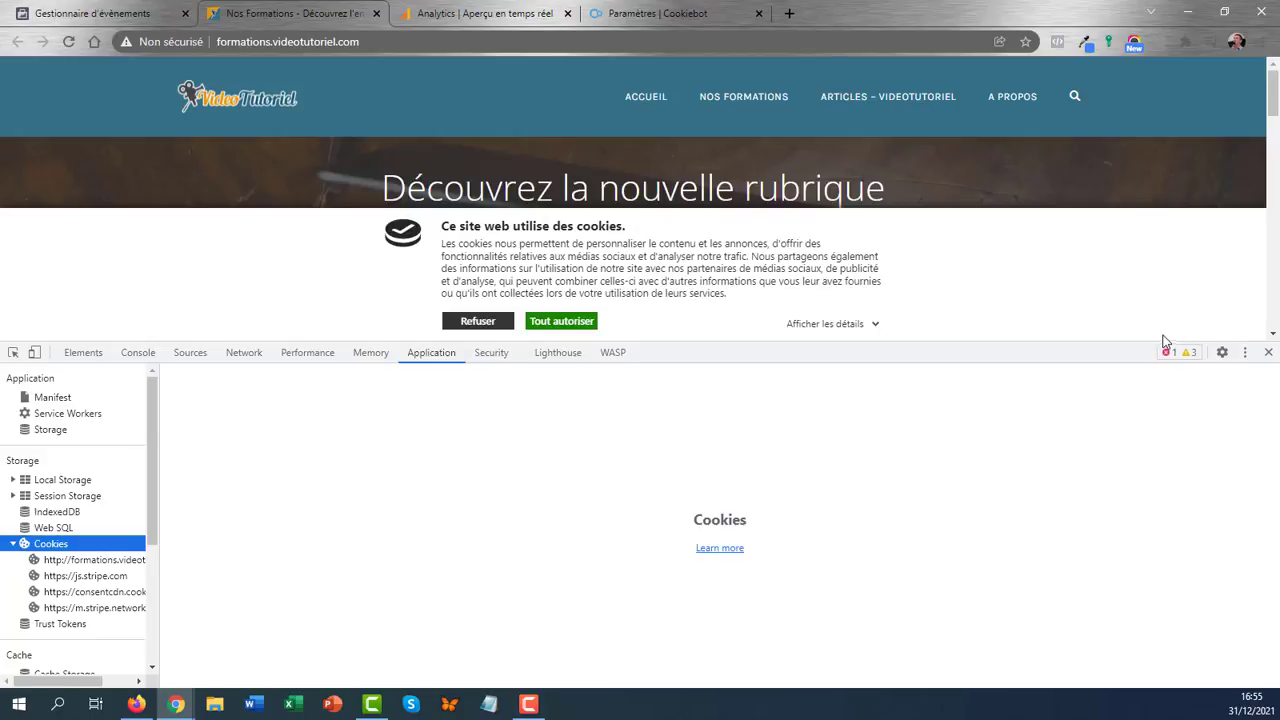
pyautogui.click(78, 563)
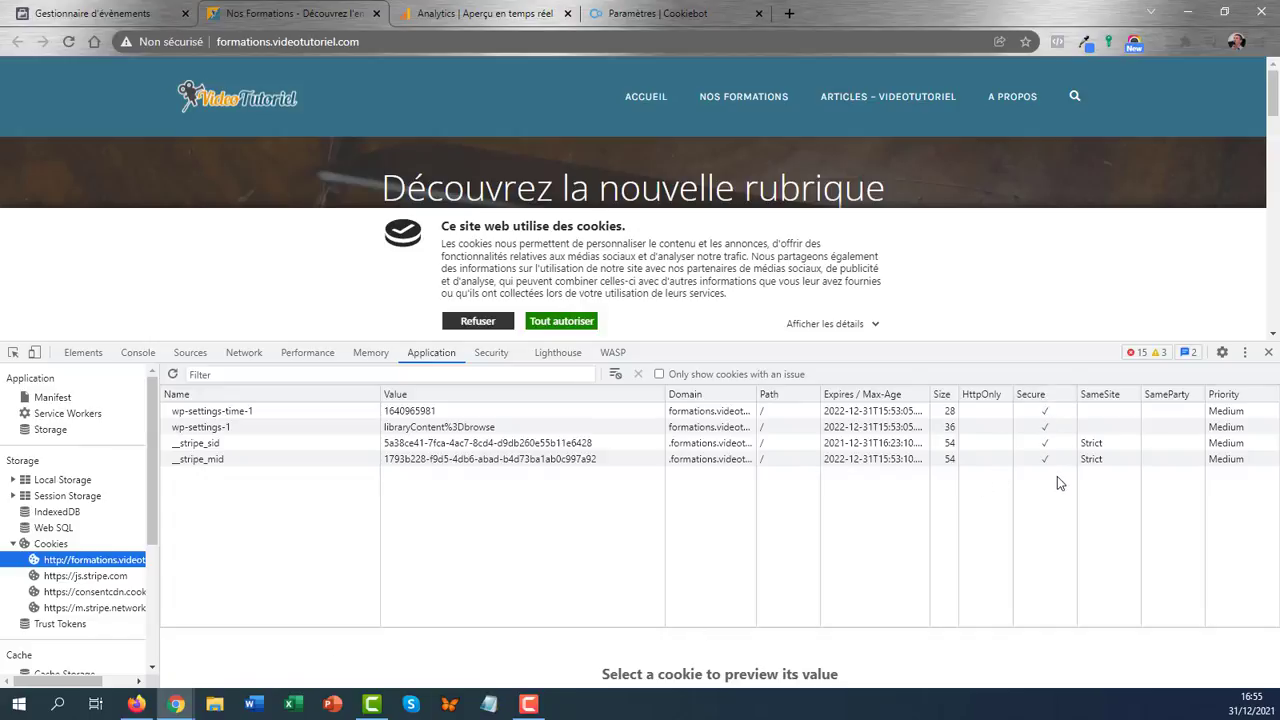
pyautogui.click(1271, 355)
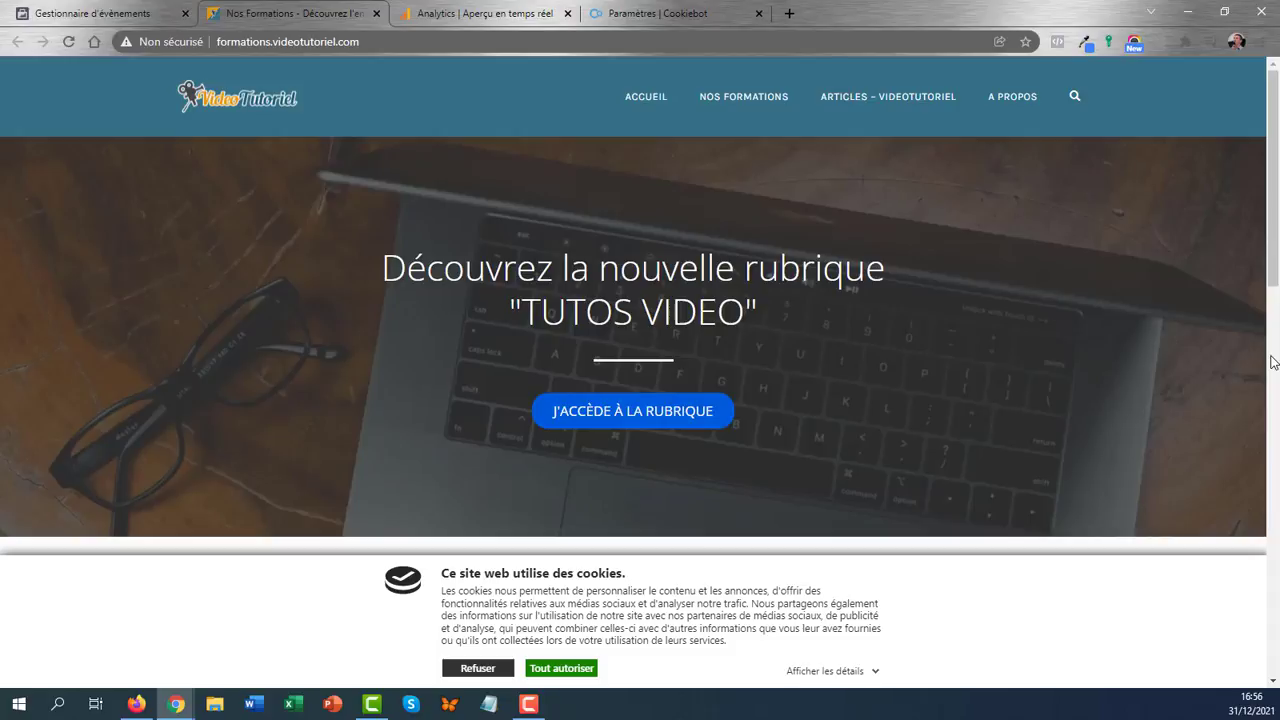
pyautogui.click(75, 13)
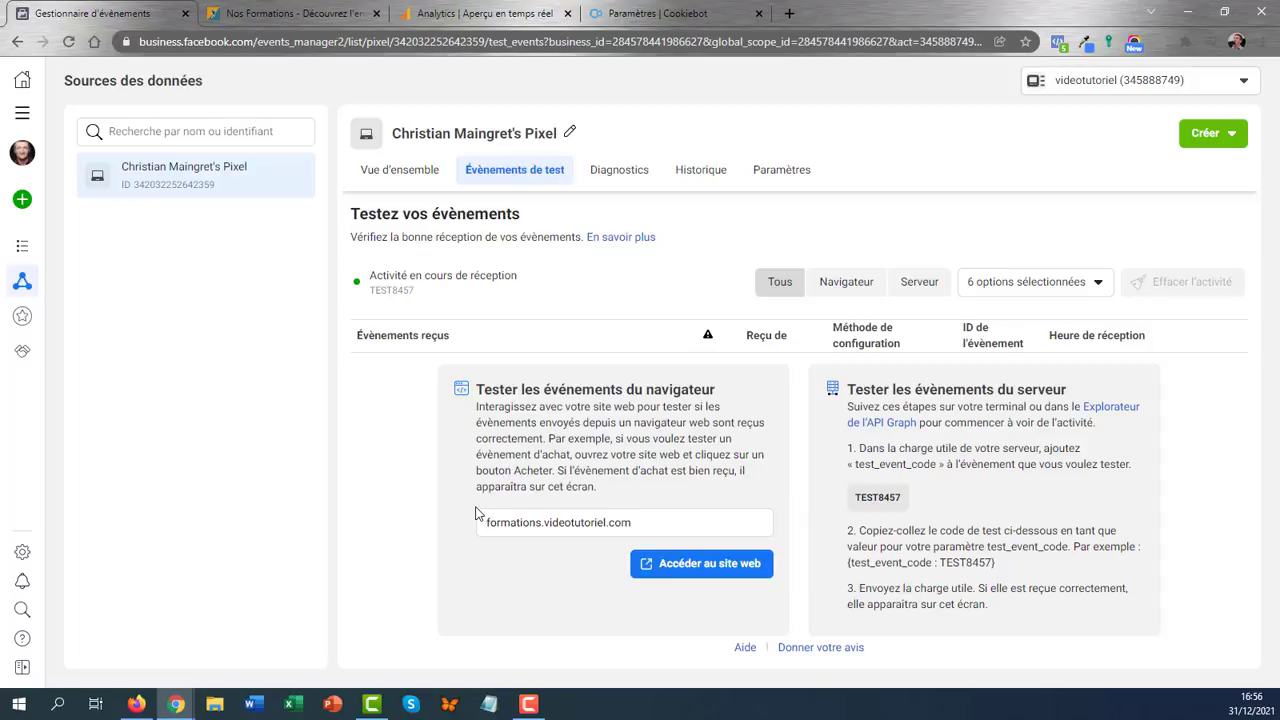
pyautogui.click(473, 16)
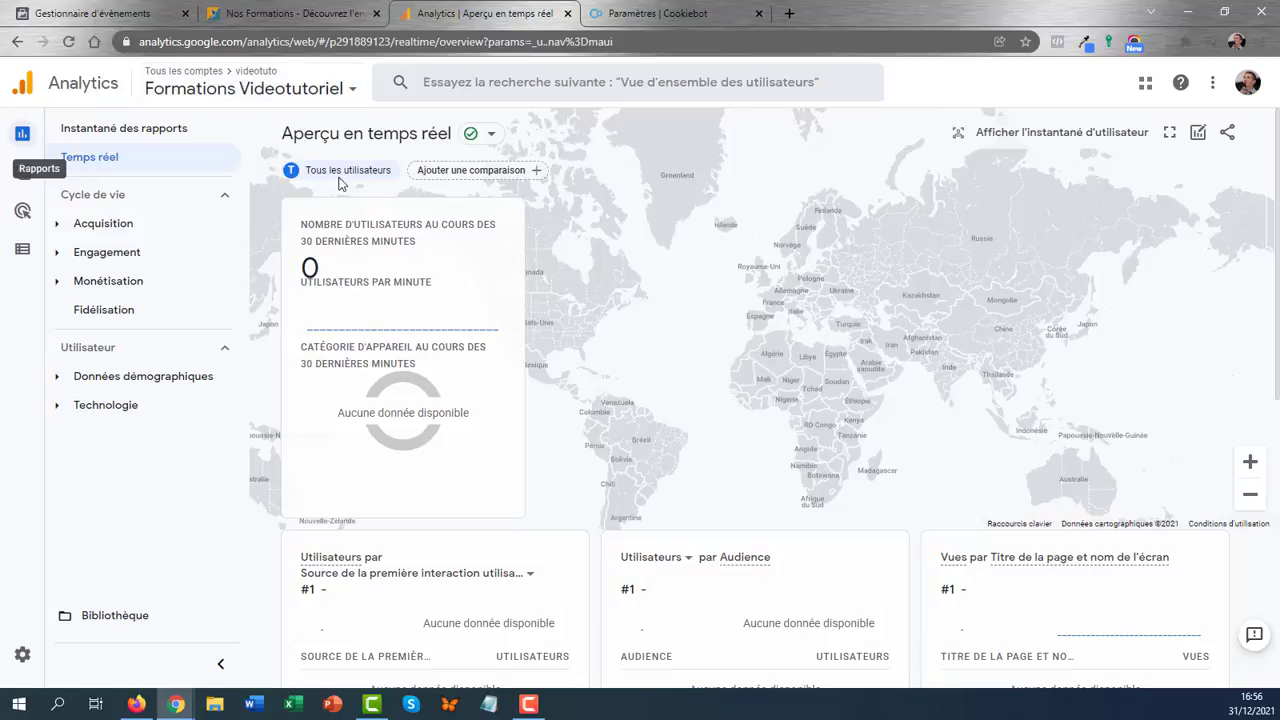
# Refuse cookies in the site's consent banner and recheck the Facebook test events and Google Analytics real-time overview.
pyautogui.click(272, 12)
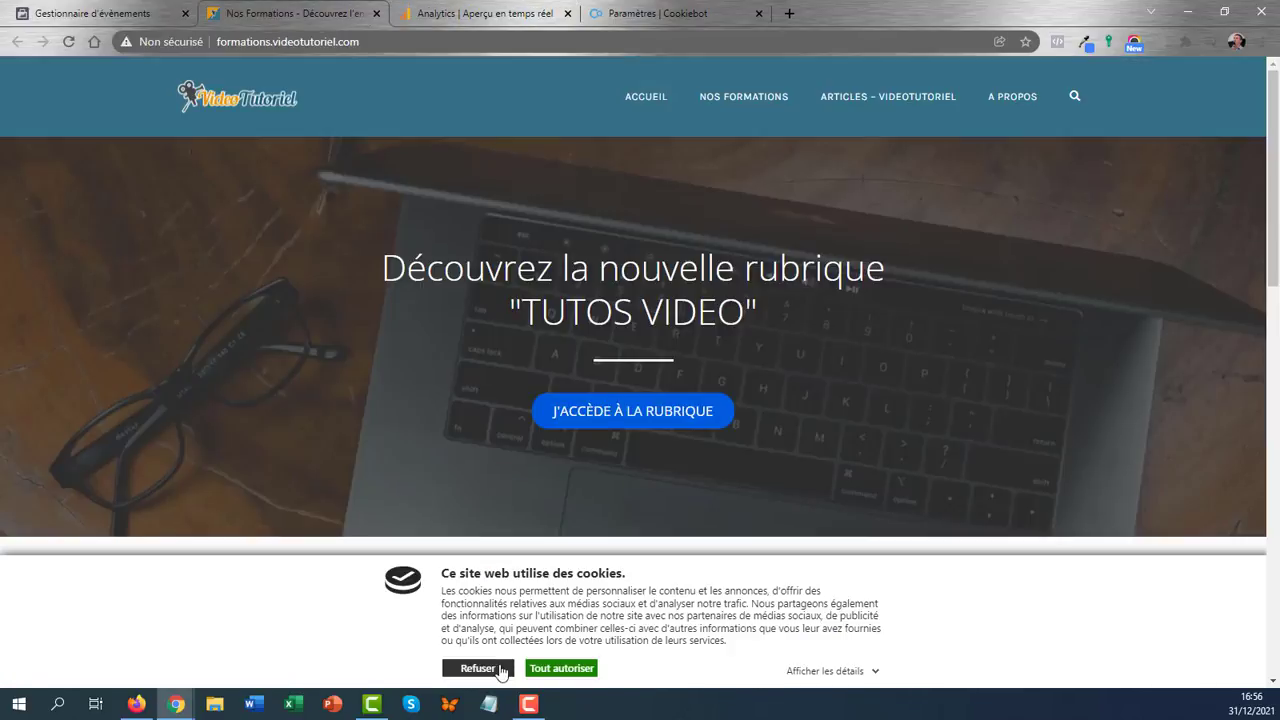
pyautogui.click(478, 668)
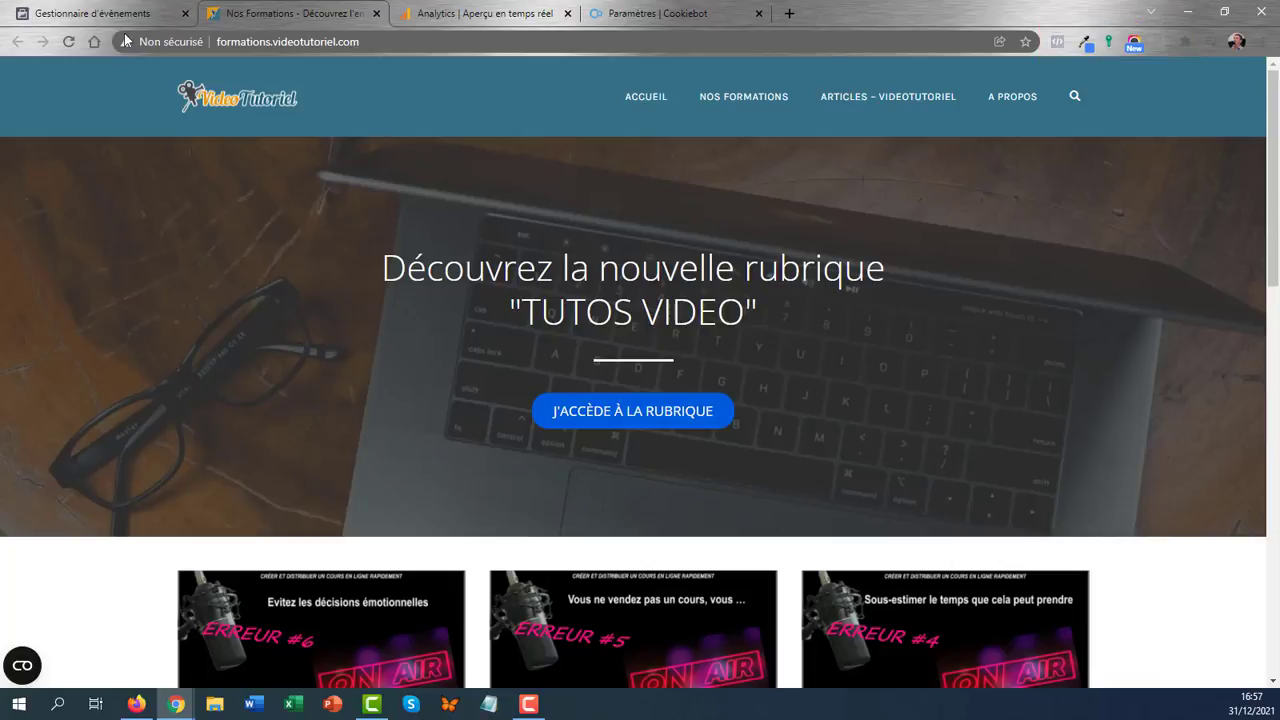
pyautogui.click(98, 15)
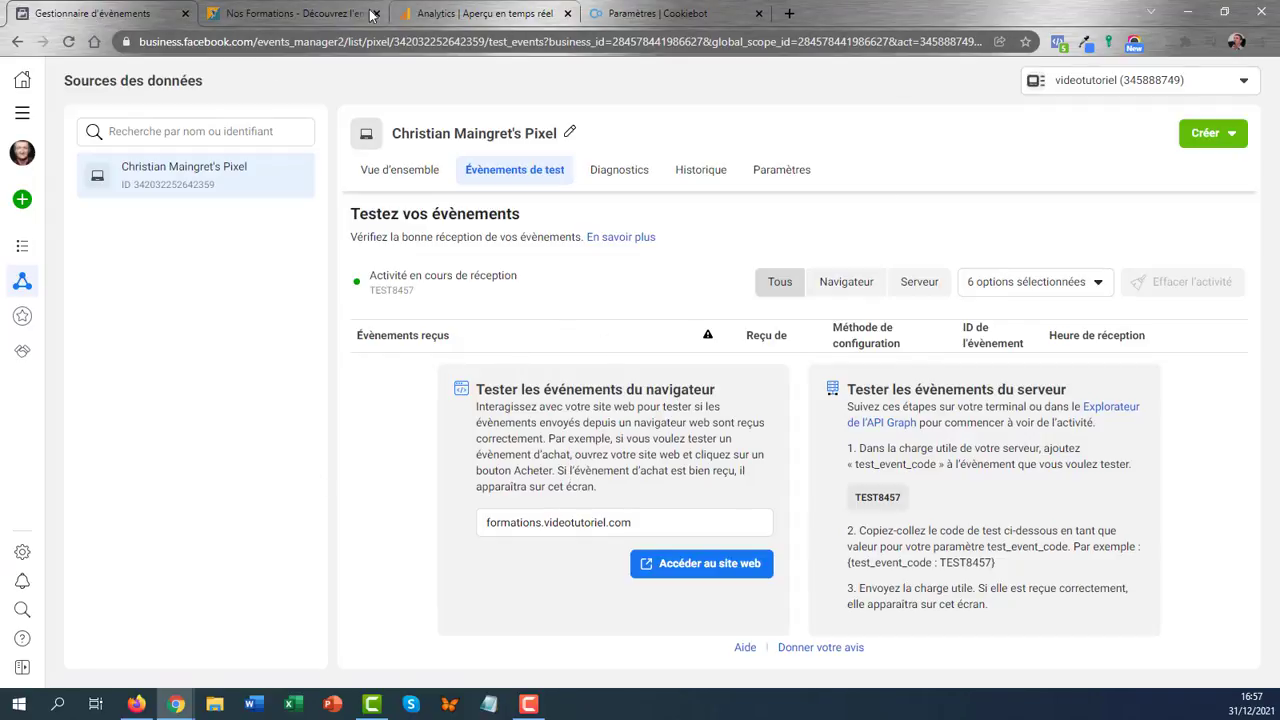
pyautogui.click(510, 14)
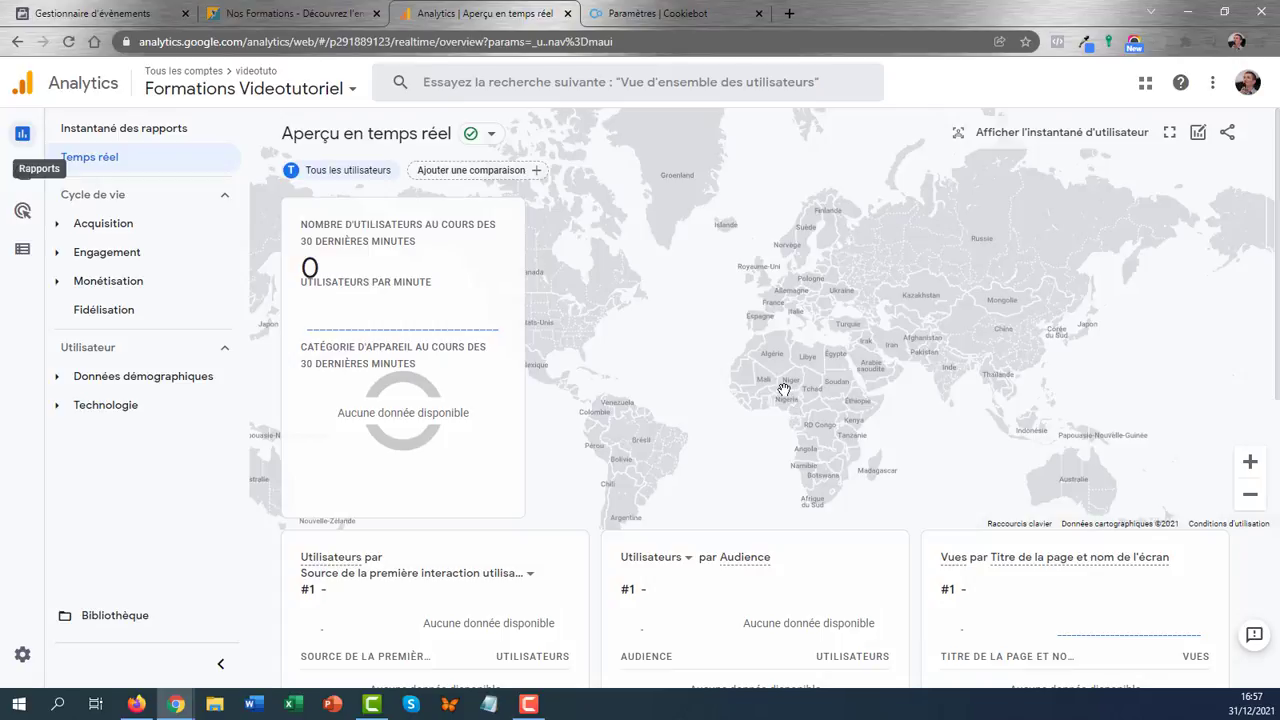
# Open the "Erreur #6 – Evitez les décisions émotionnelles" article with consent refused and list the cookies stored for formations.videotutoriel.com.
pyautogui.click(268, 16)
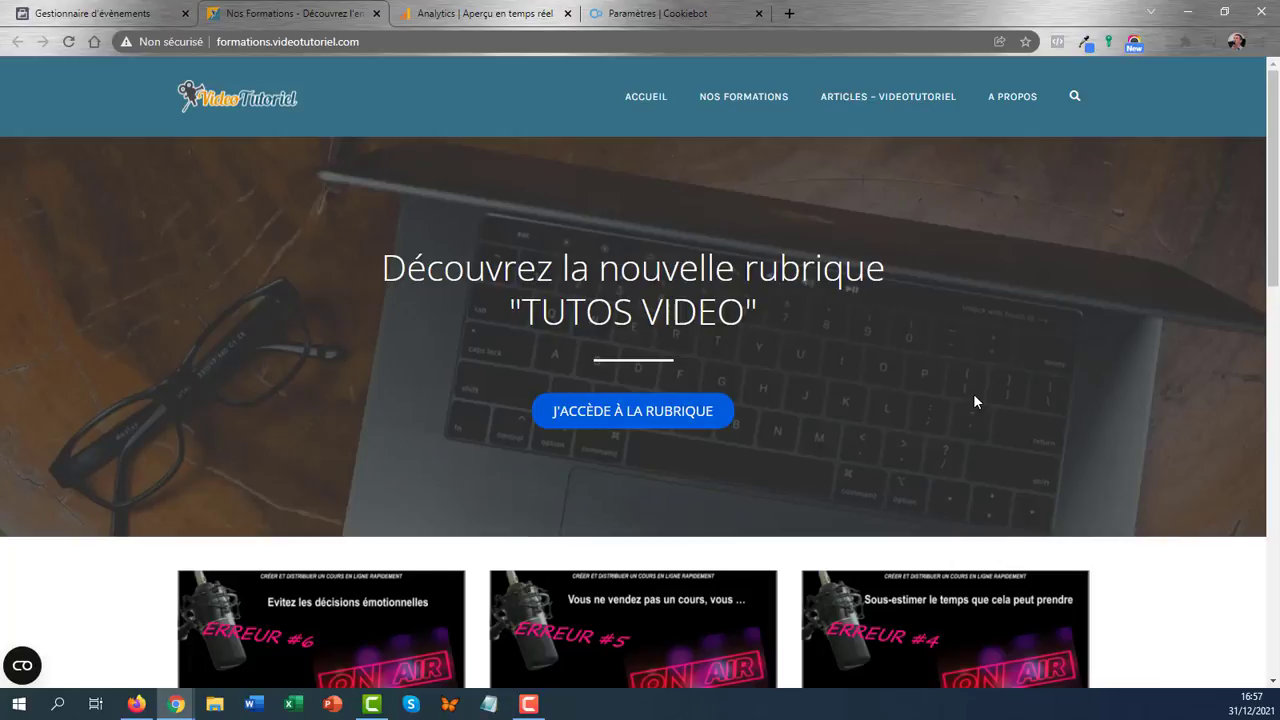
pyautogui.press('F12')
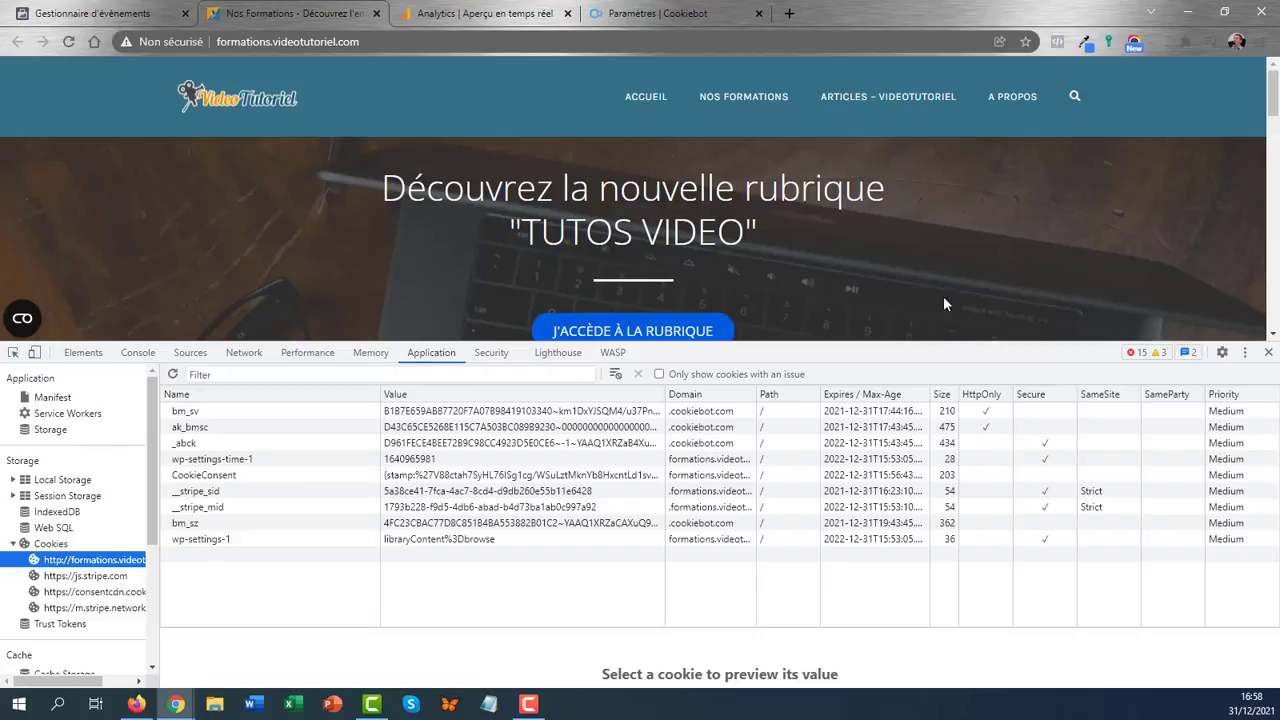
pyautogui.scroll(-5, 288, 225)
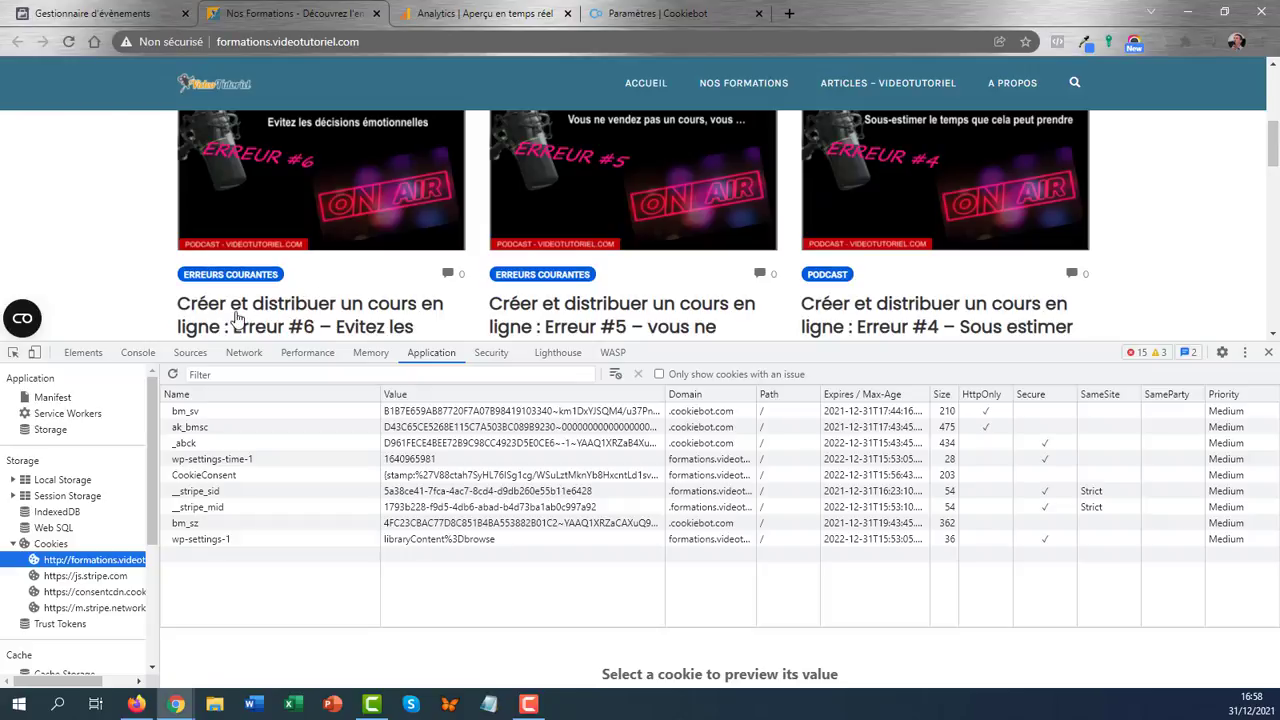
pyautogui.click(233, 302)
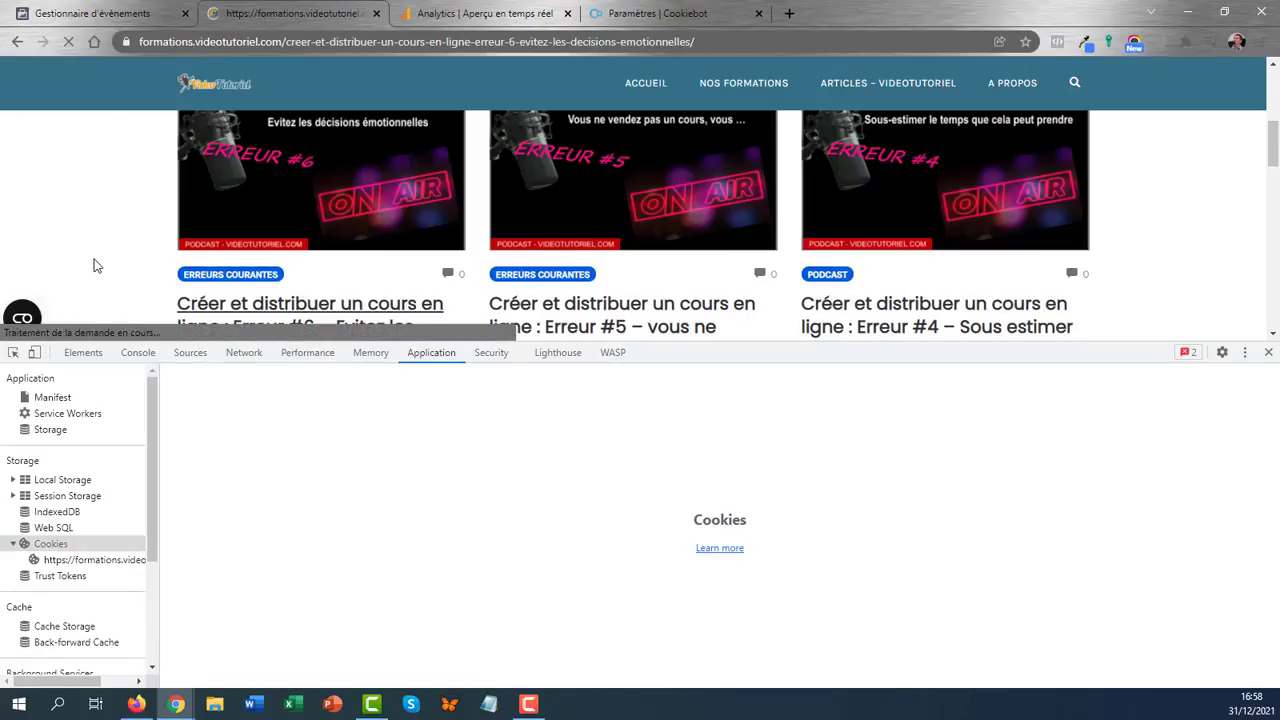
pyautogui.scroll(-5, 609, 188)
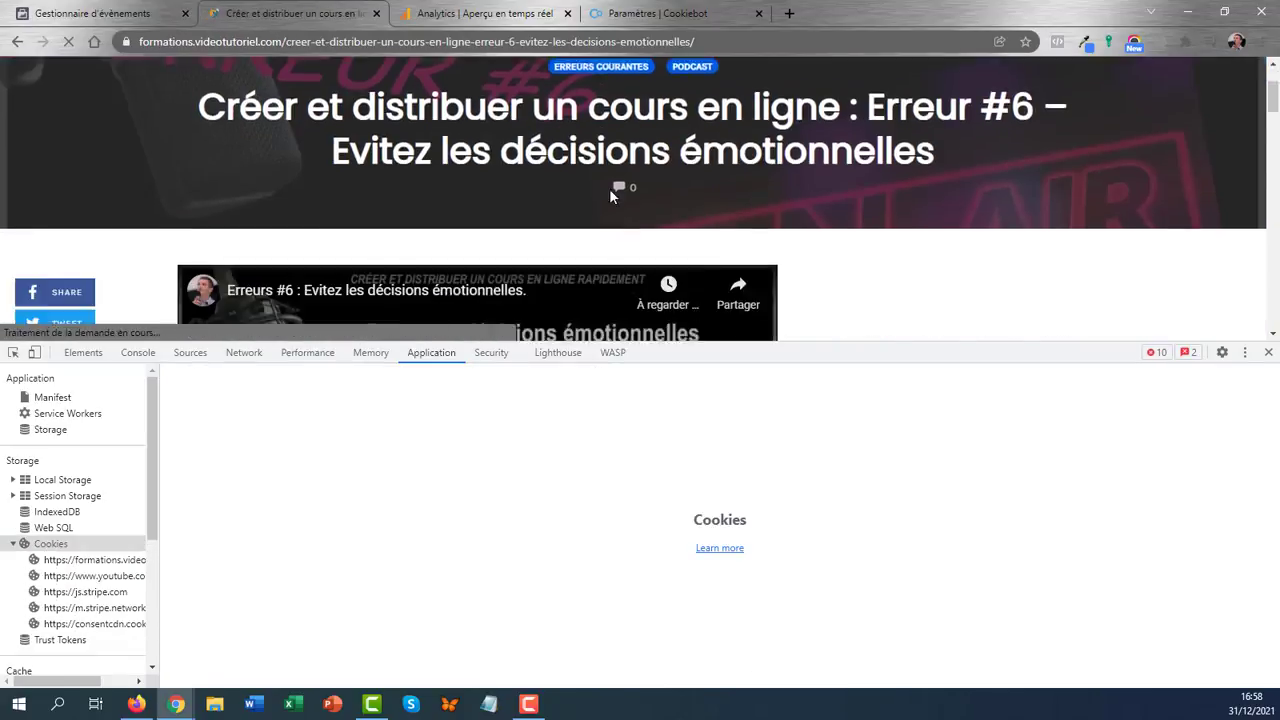
pyautogui.scroll(2, 617, 217)
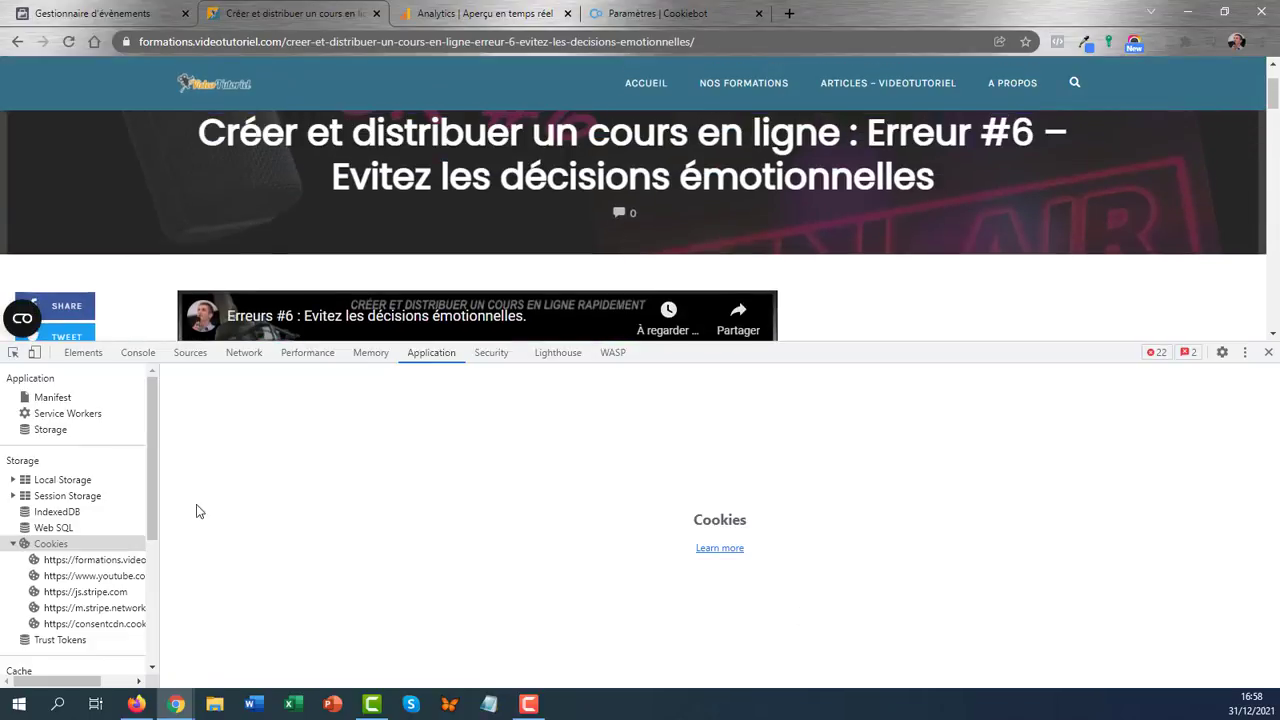
pyautogui.click(92, 561)
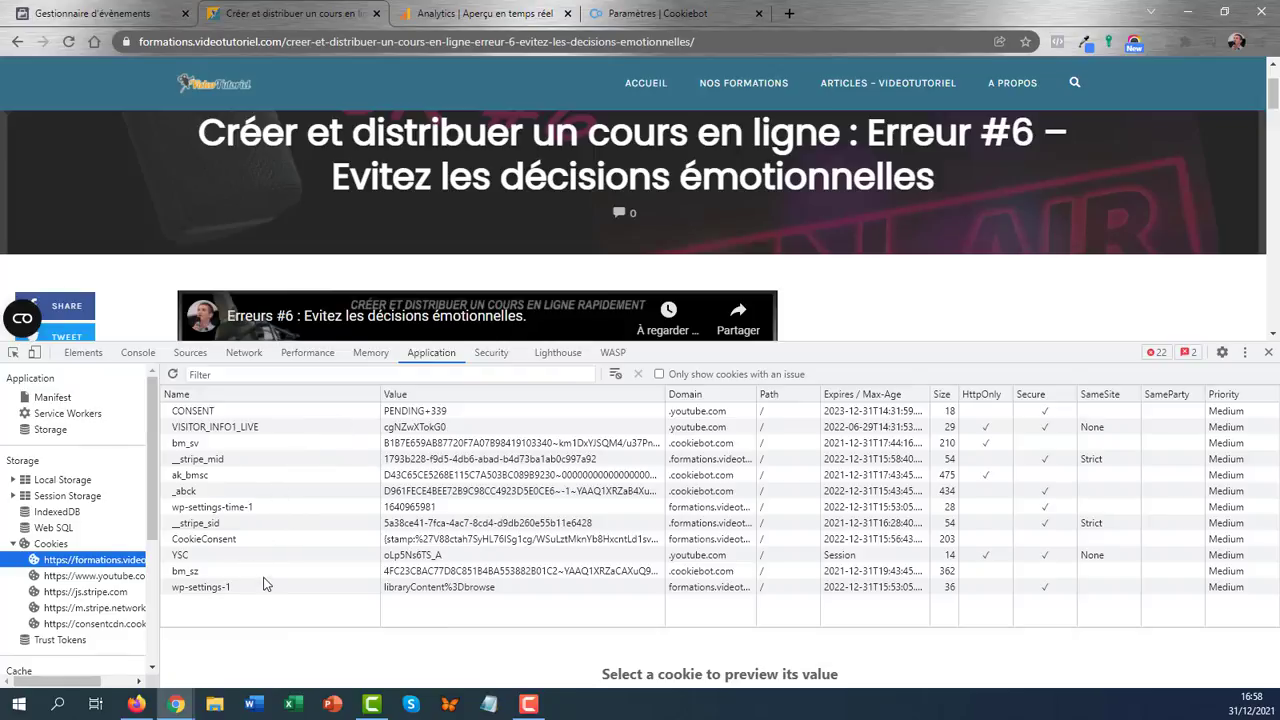
# Check the Facebook test events, the tag helper extensions on the article and the Analytics real-time overview for tracking activity.
pyautogui.click(72, 22)
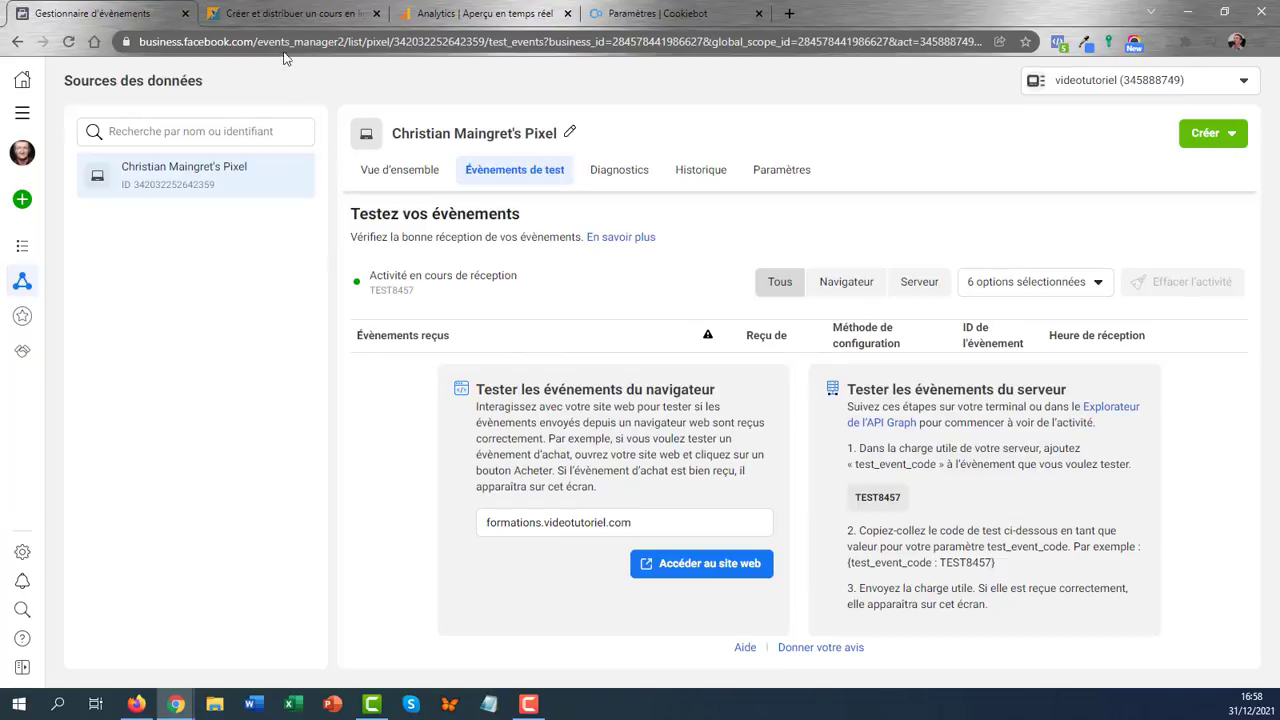
pyautogui.click(290, 13)
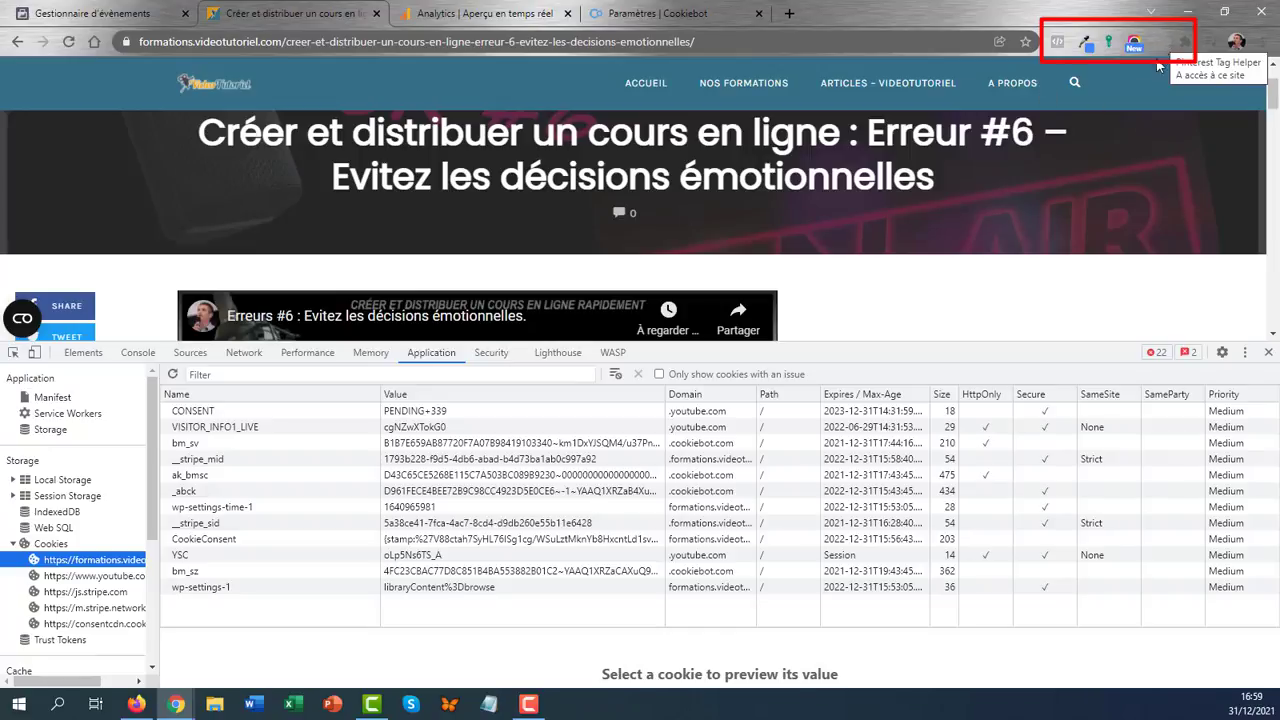
pyautogui.click(492, 20)
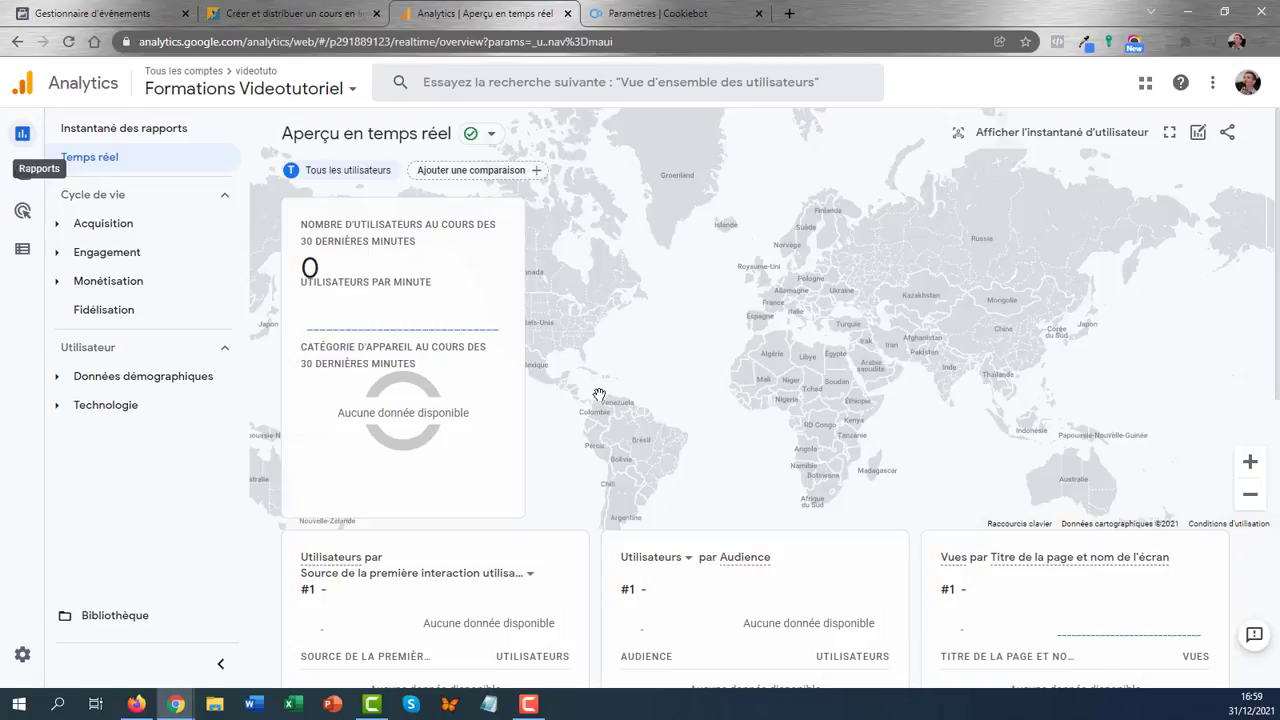
# Delete all the cookies stored for the Erreur #6 article page, including the CONSENT, CookieConsent, Stripe and YouTube entries.
pyautogui.click(300, 17)
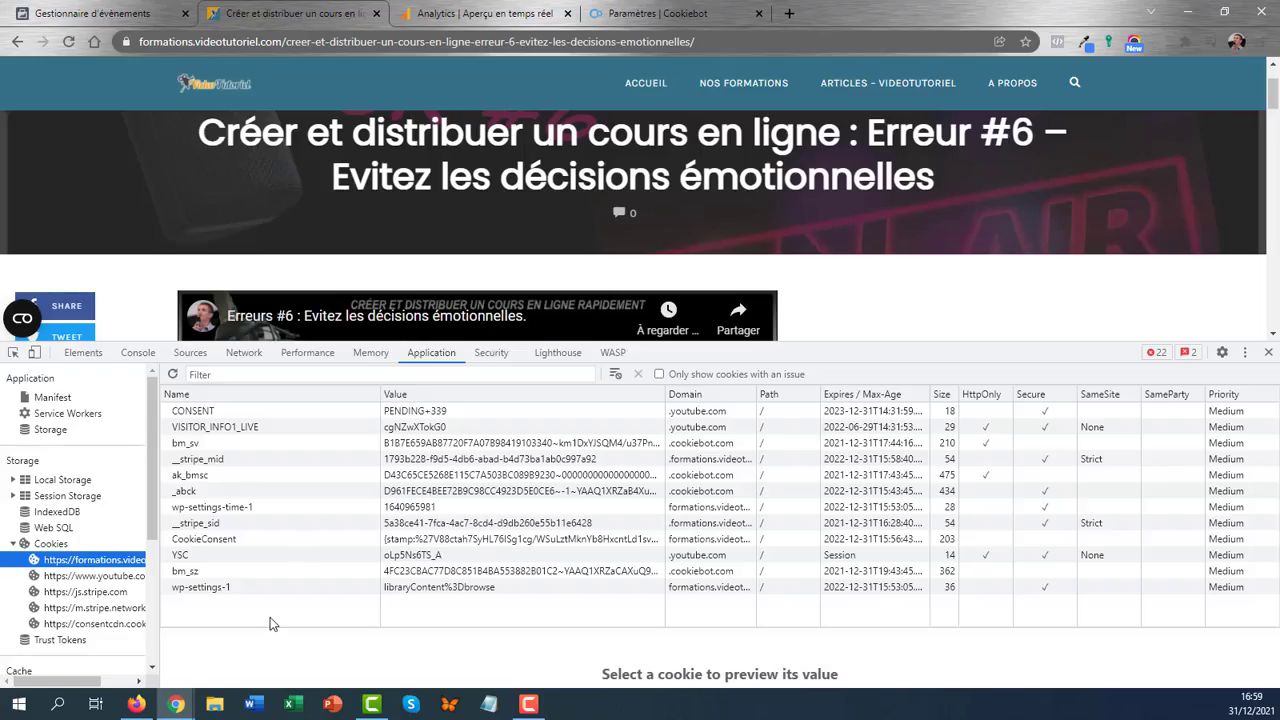
pyautogui.click(212, 412)
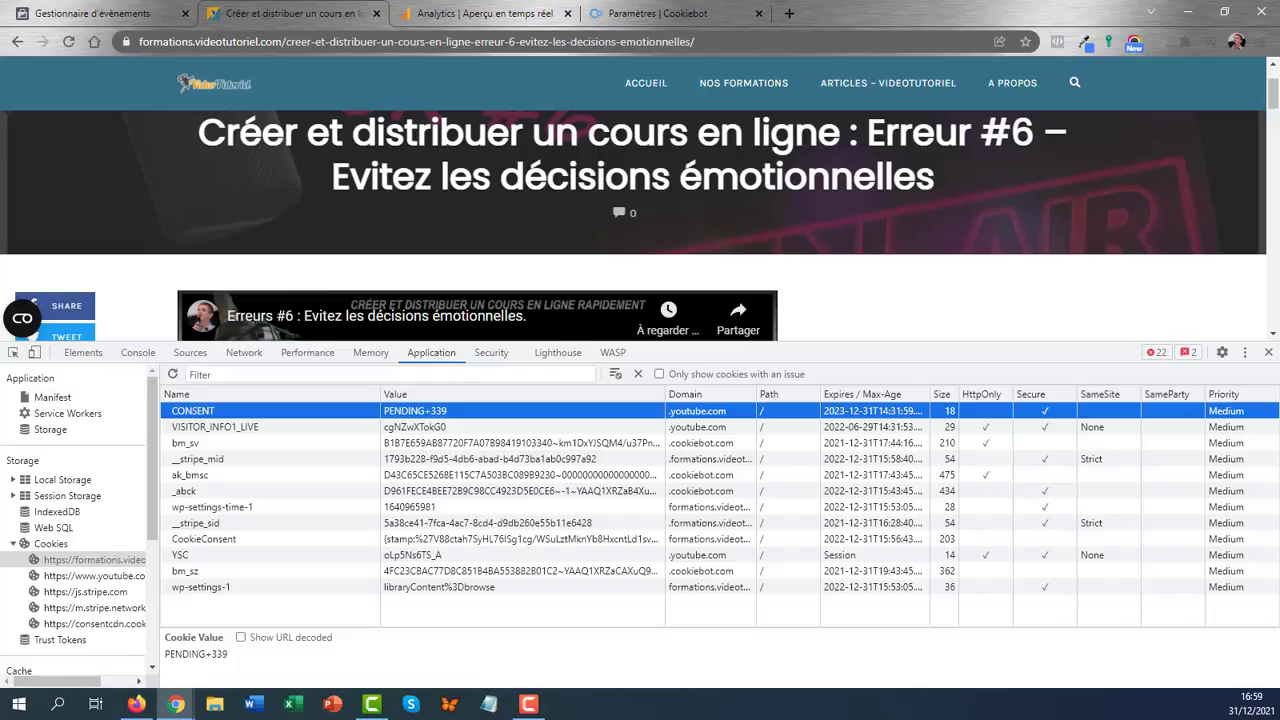
pyautogui.press('Delete')
pyautogui.press('Delete')
pyautogui.press('Delete')
pyautogui.press('Delete')
pyautogui.press('Delete')
pyautogui.press('Delete')
pyautogui.press('Delete')
pyautogui.press('Delete')
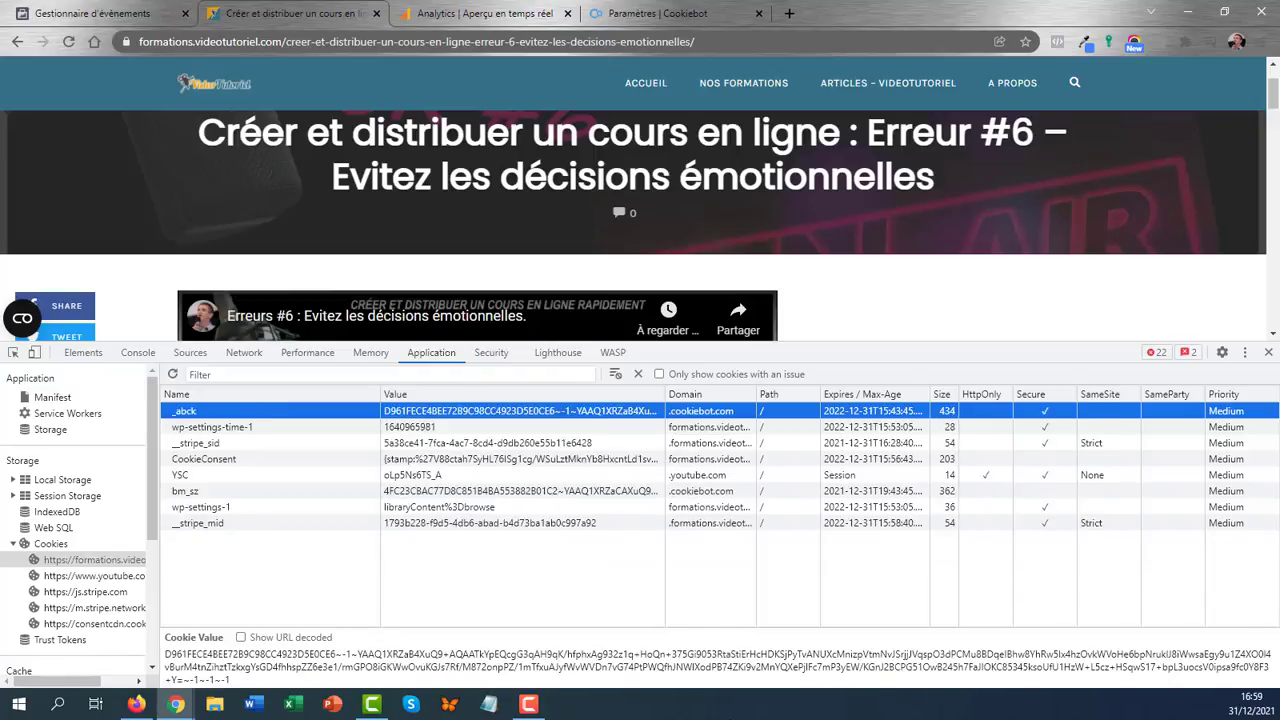
pyautogui.press('Delete')
pyautogui.press('Delete')
pyautogui.press('Delete')
pyautogui.press('Delete')
pyautogui.press('Delete')
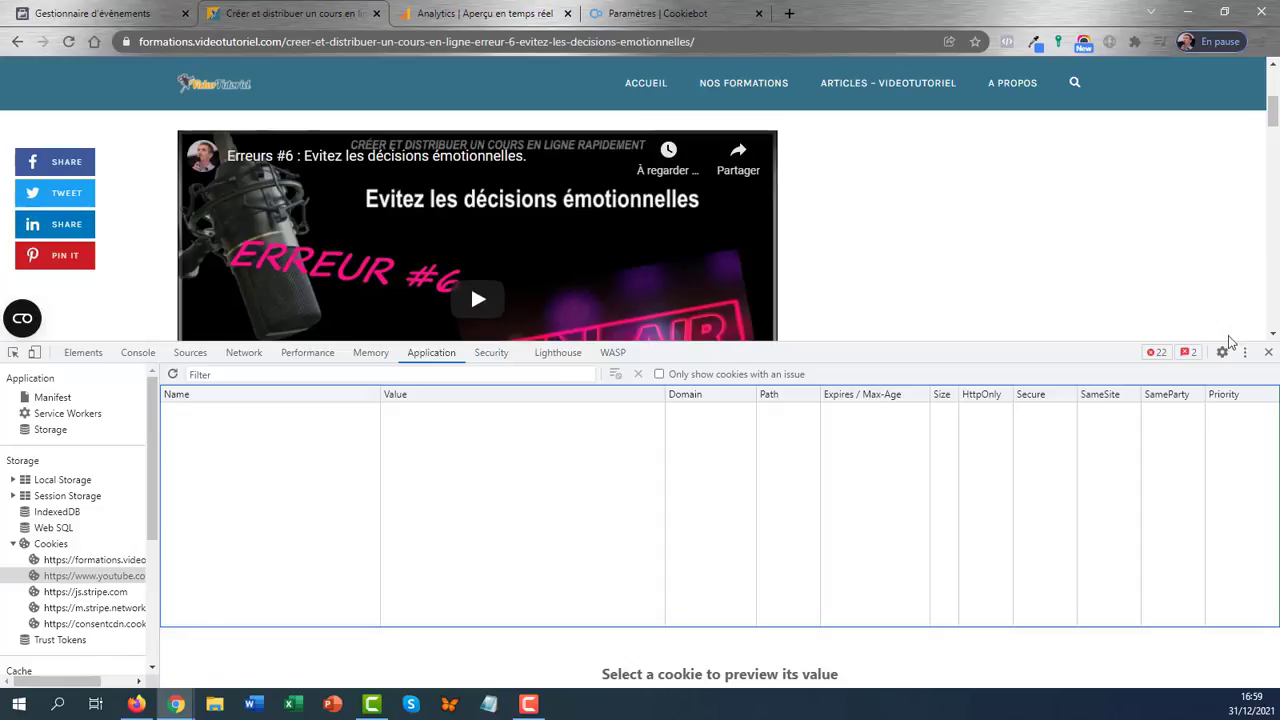
# Close the developer tools, reload the article page, and check the Facebook test events and Analytics real-time overview before consenting.
pyautogui.click(1269, 354)
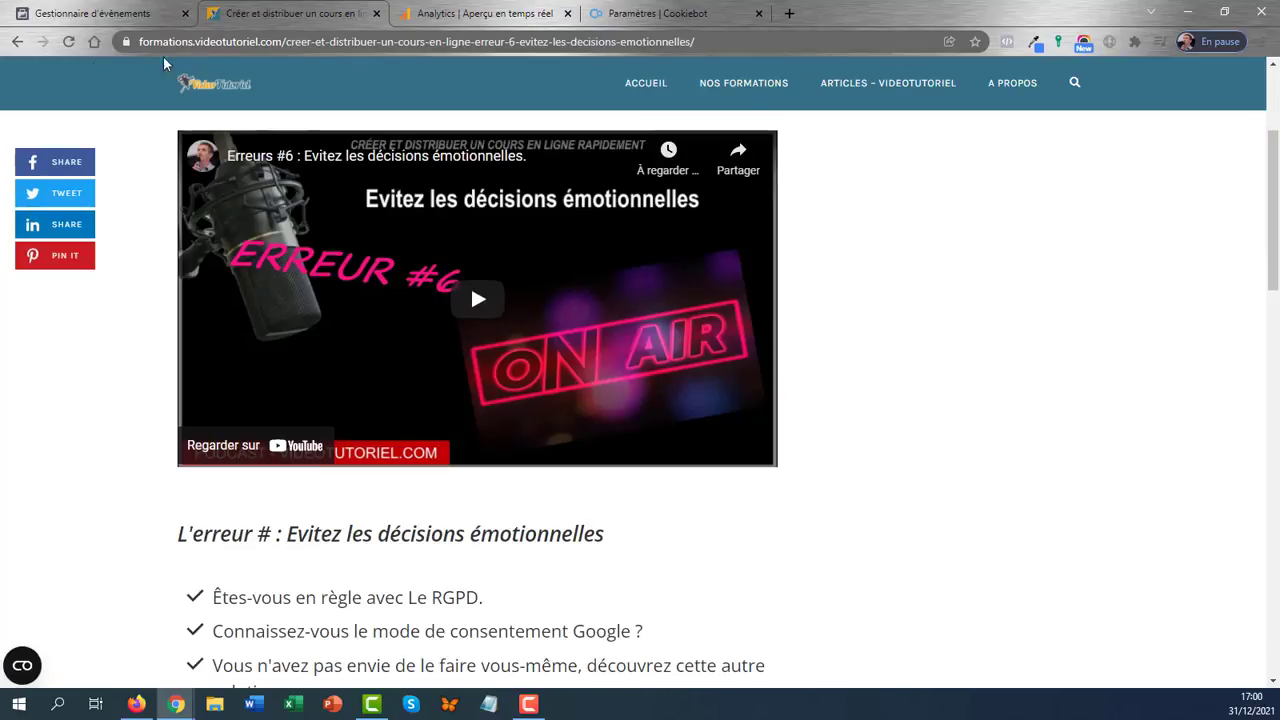
pyautogui.click(68, 42)
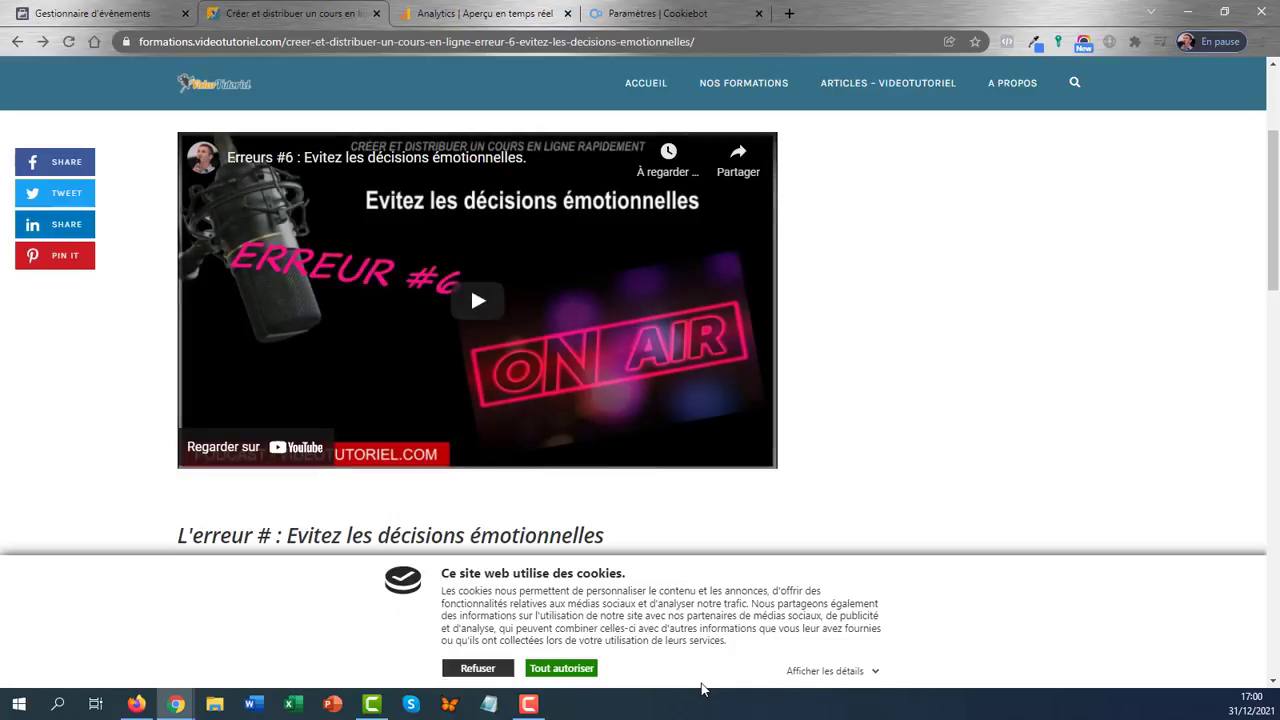
pyautogui.click(90, 14)
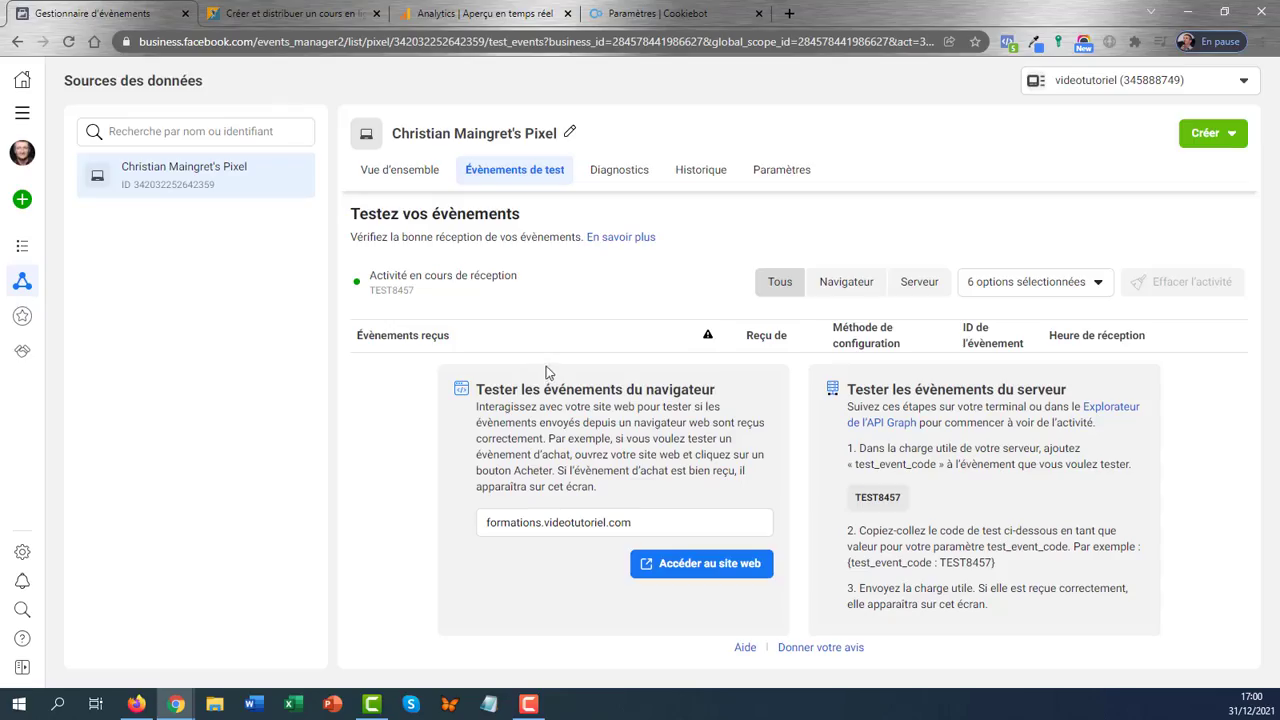
pyautogui.click(482, 14)
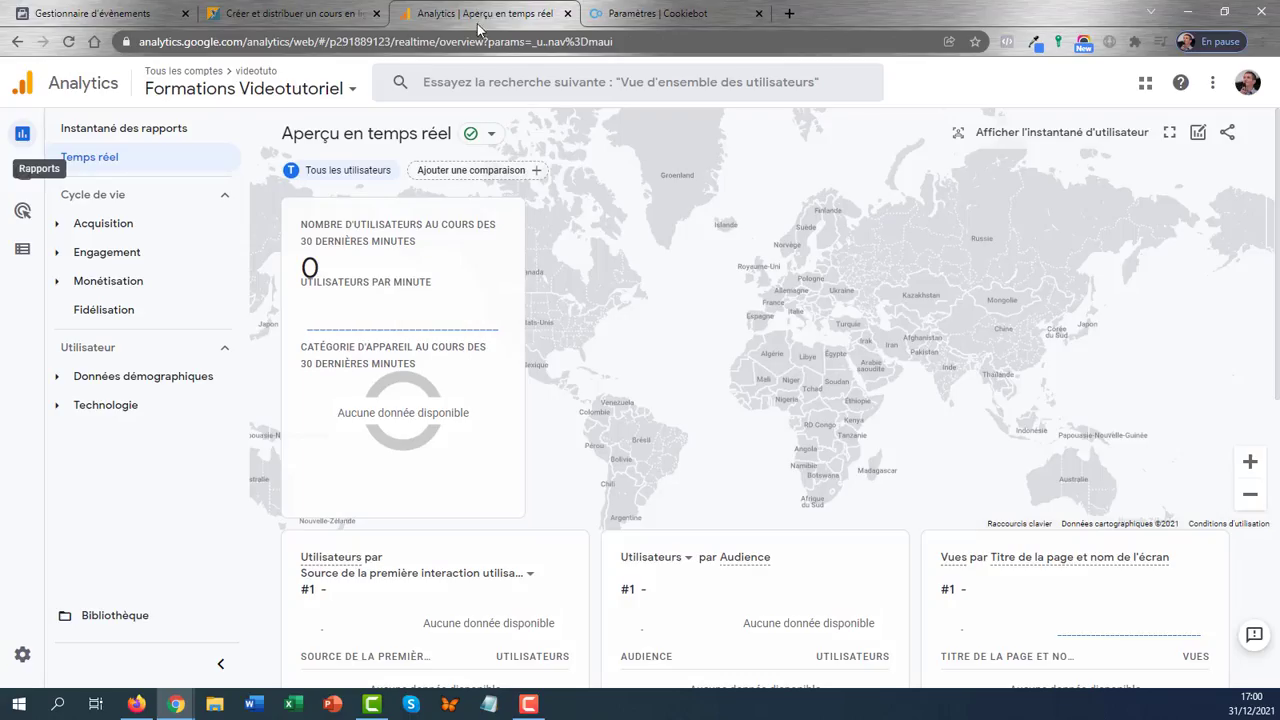
# Accept all cookies in the consent banner on the Erreur #6 article page.
pyautogui.click(275, 18)
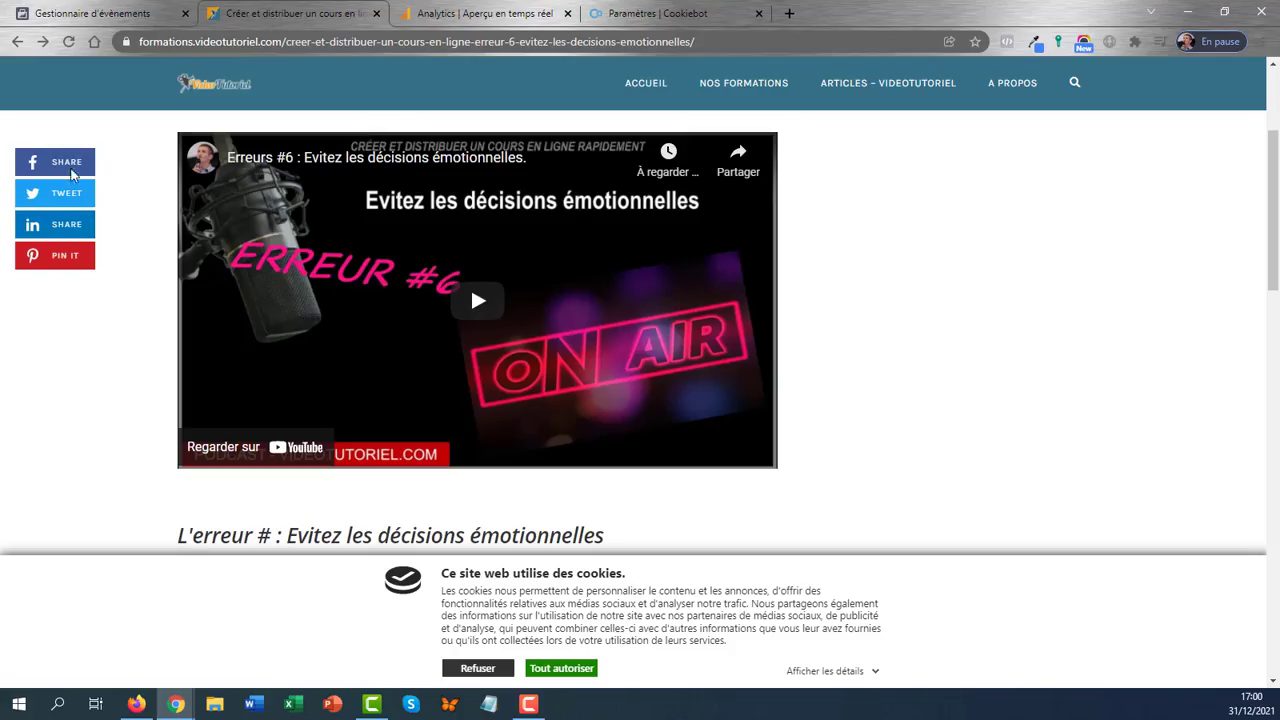
pyautogui.click(592, 674)
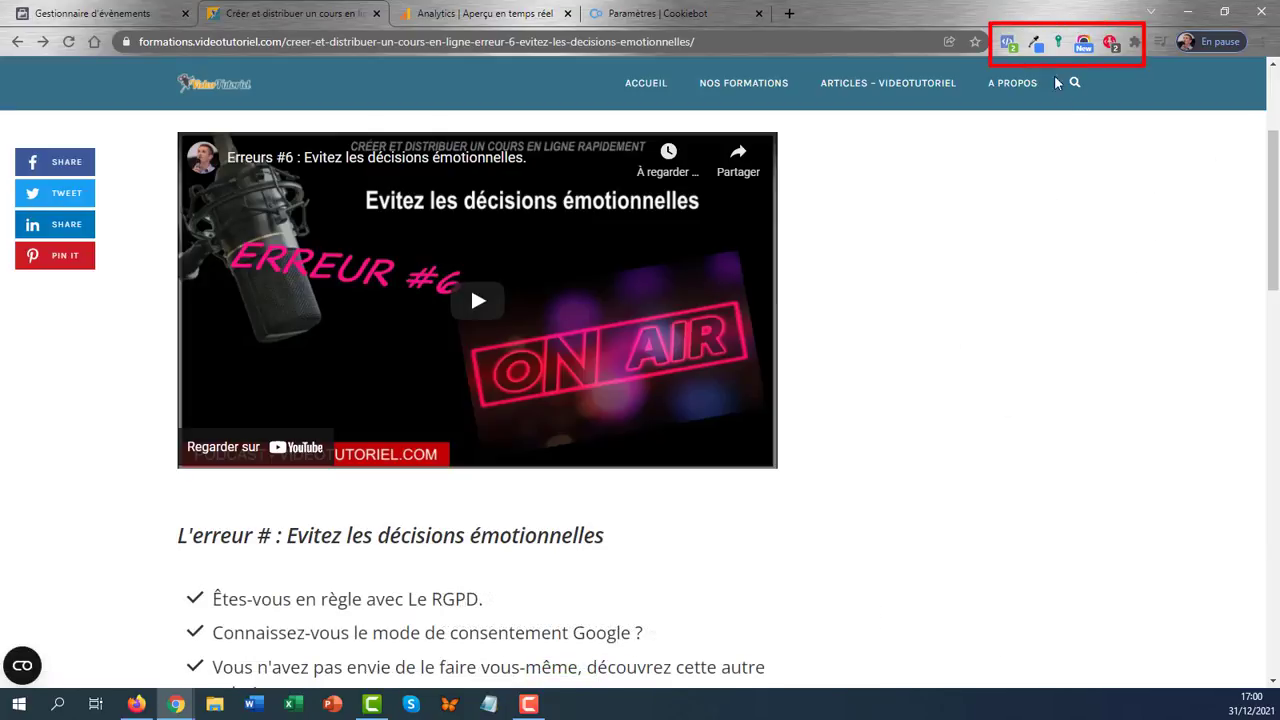
# Examine the Microdata event details in Facebook Pixel Helper and the events listed in Pinterest Tag Helper for the article.
pyautogui.click(1007, 47)
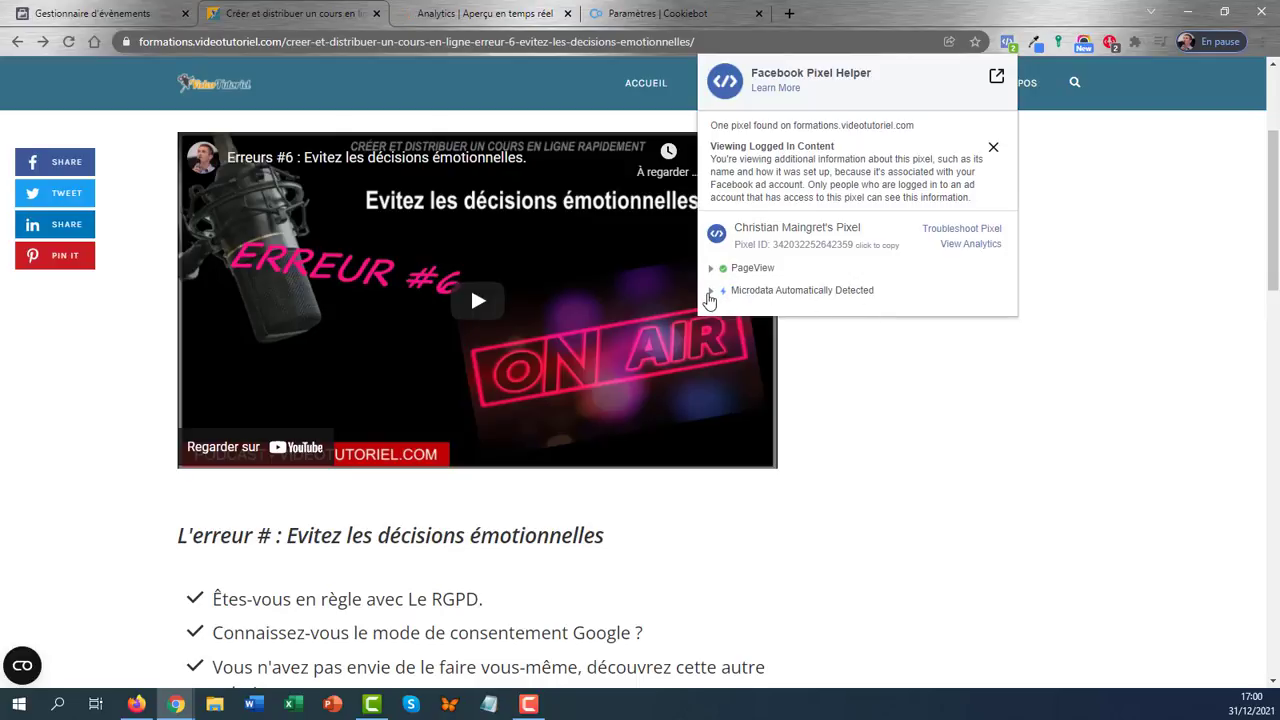
pyautogui.click(711, 290)
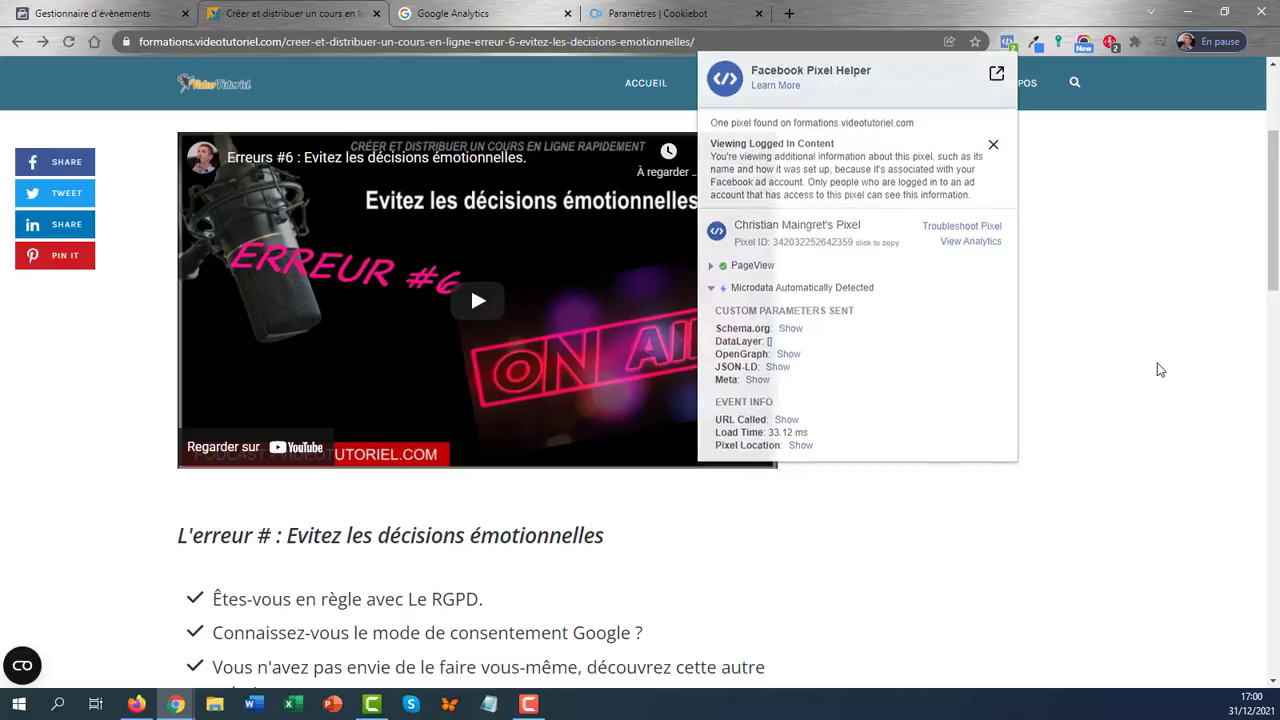
pyautogui.click(1157, 368)
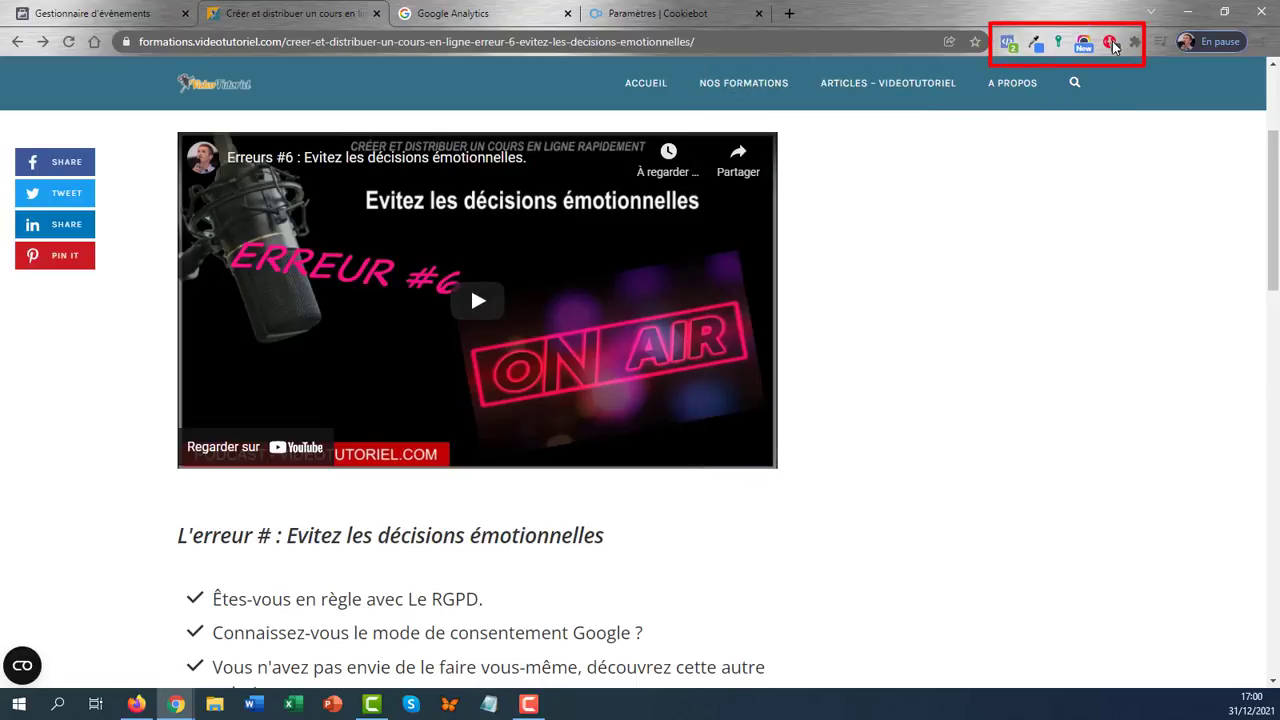
pyautogui.click(1111, 44)
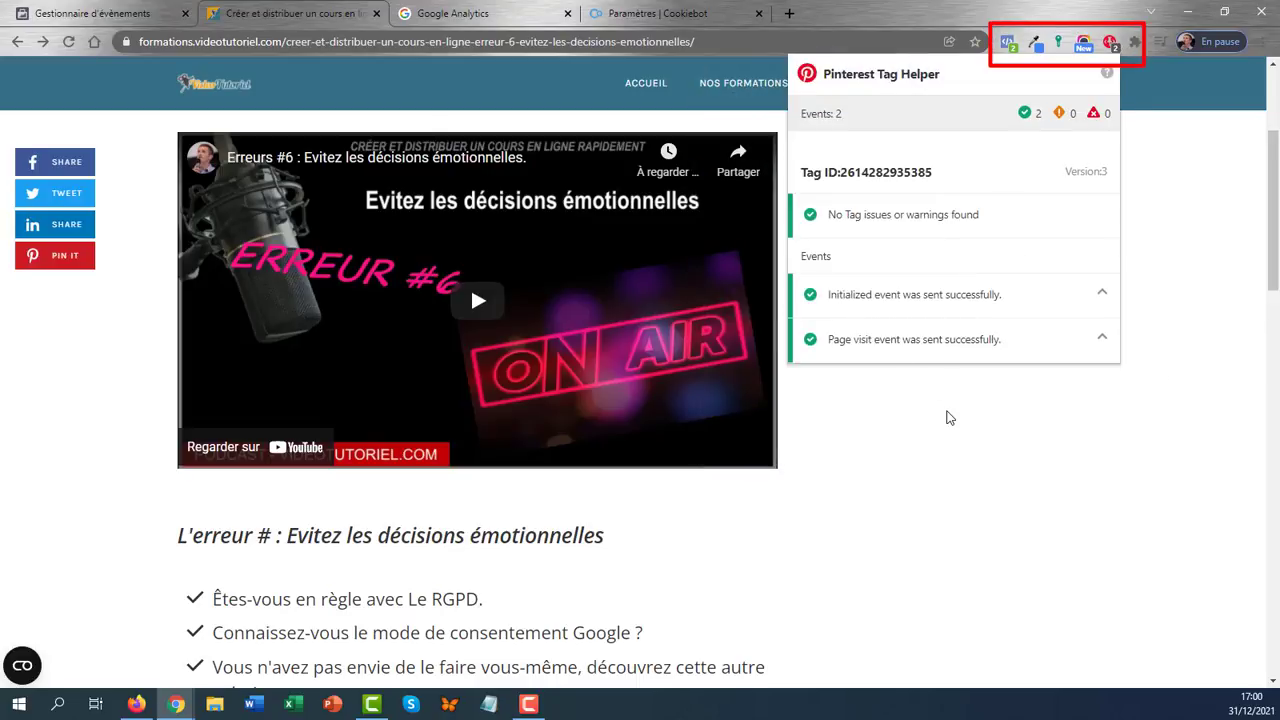
# Close the Pinterest Tag Helper details and check the Facebook test events and the Analytics real-time views by page title.
pyautogui.click(949, 418)
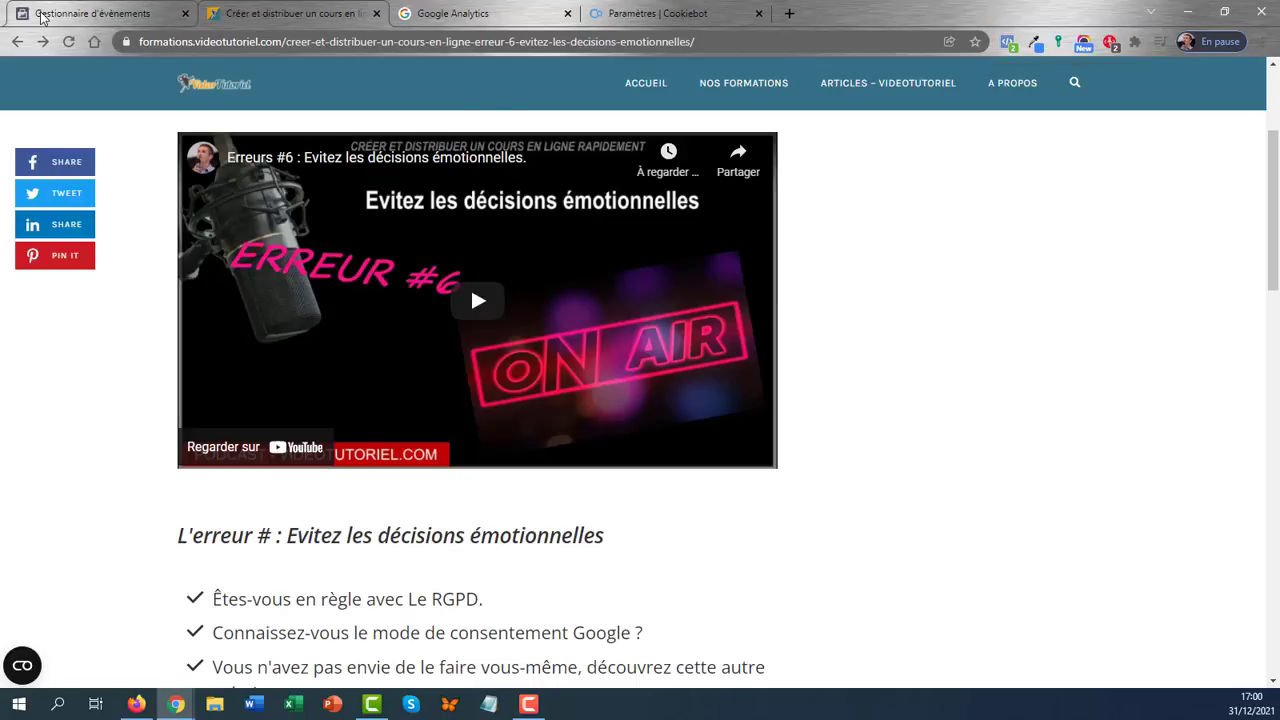
pyautogui.click(80, 16)
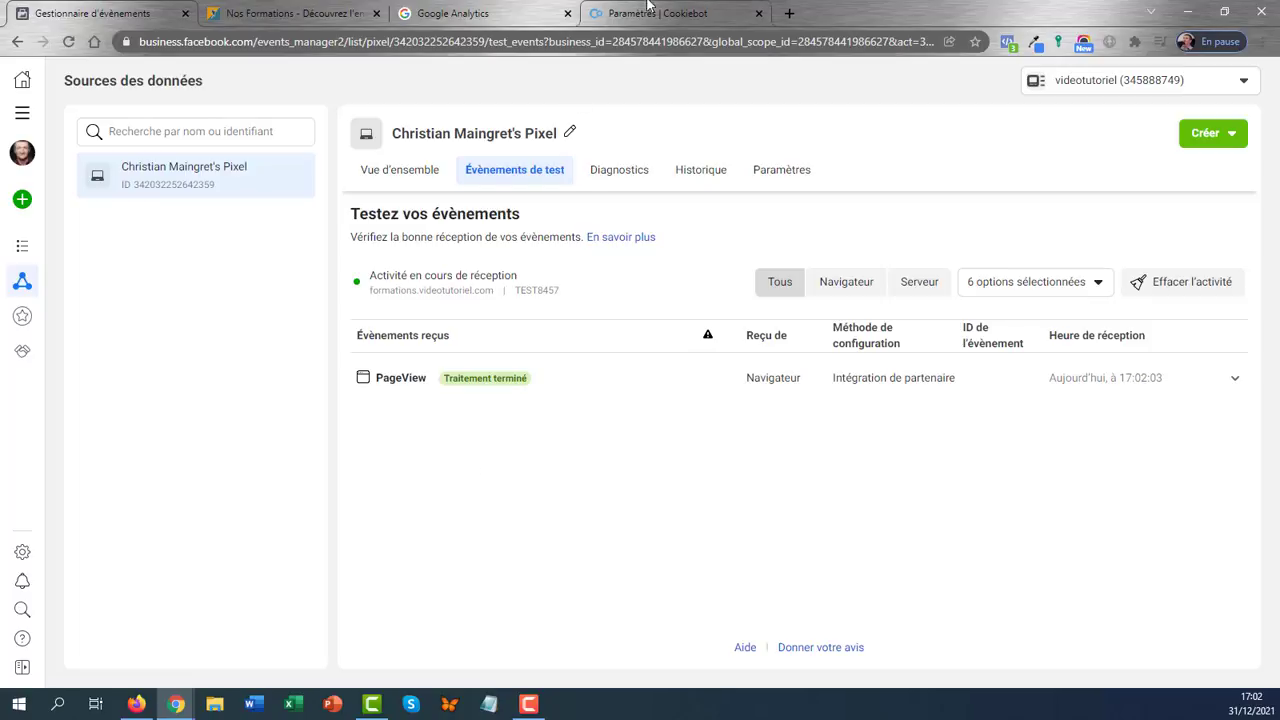
pyautogui.click(478, 18)
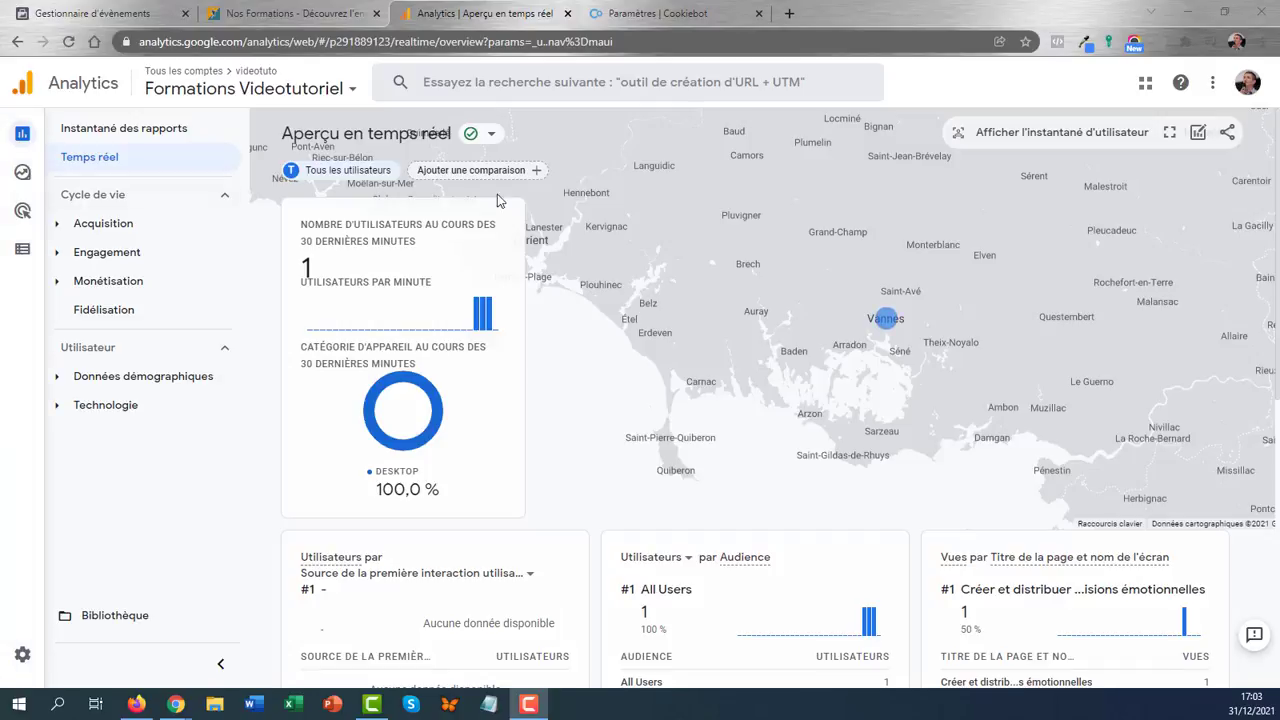
pyautogui.moveTo(897, 329)
pyautogui.scroll(-1, 850, 450)
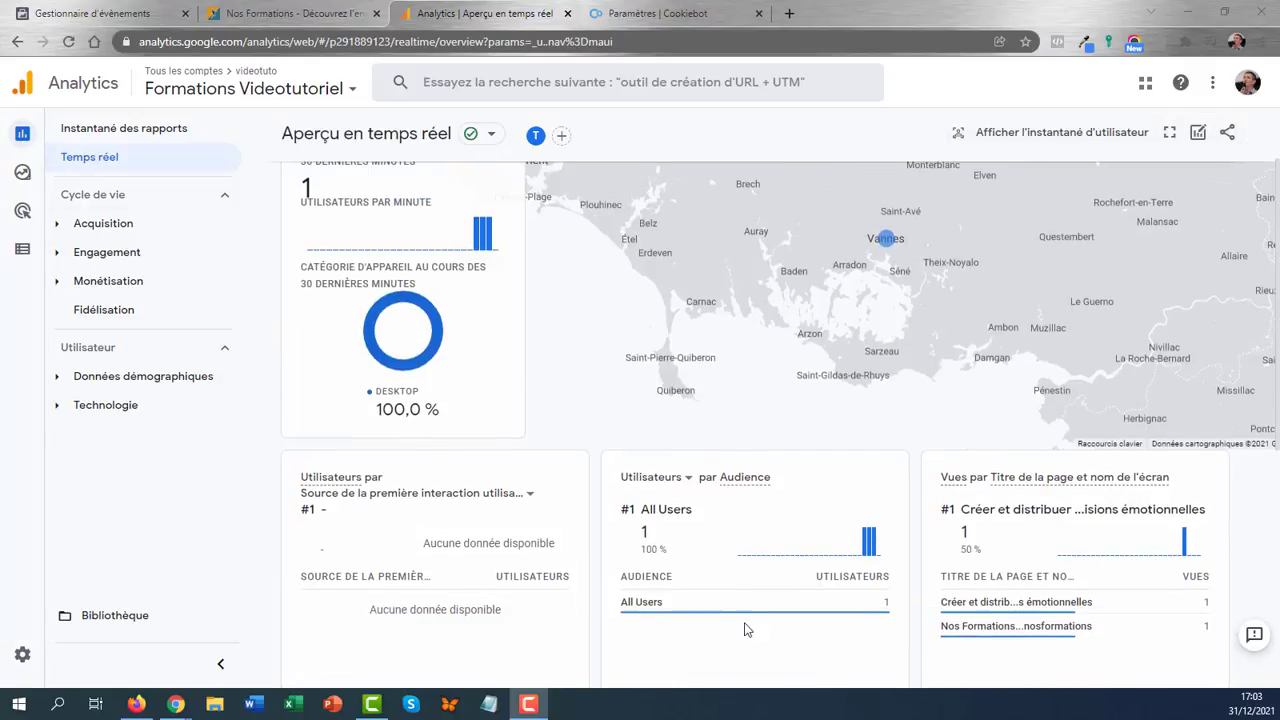
pyautogui.moveTo(1066, 627)
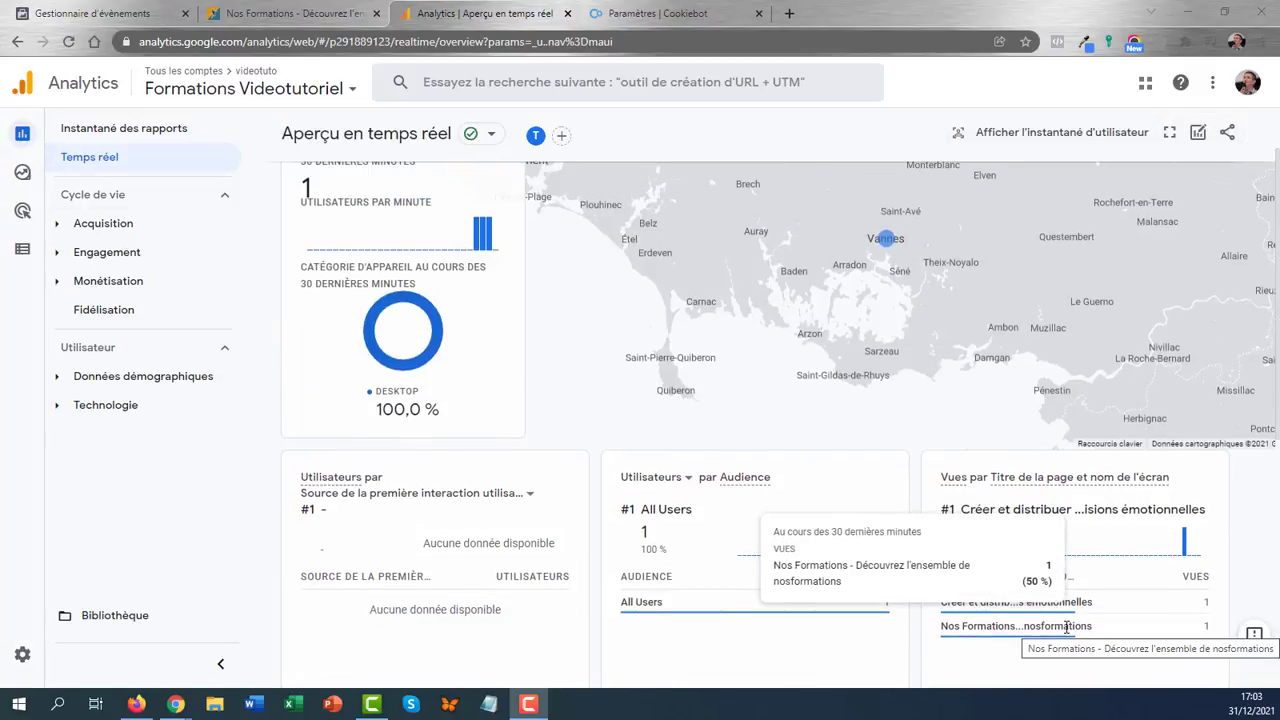
pyautogui.moveTo(1063, 601)
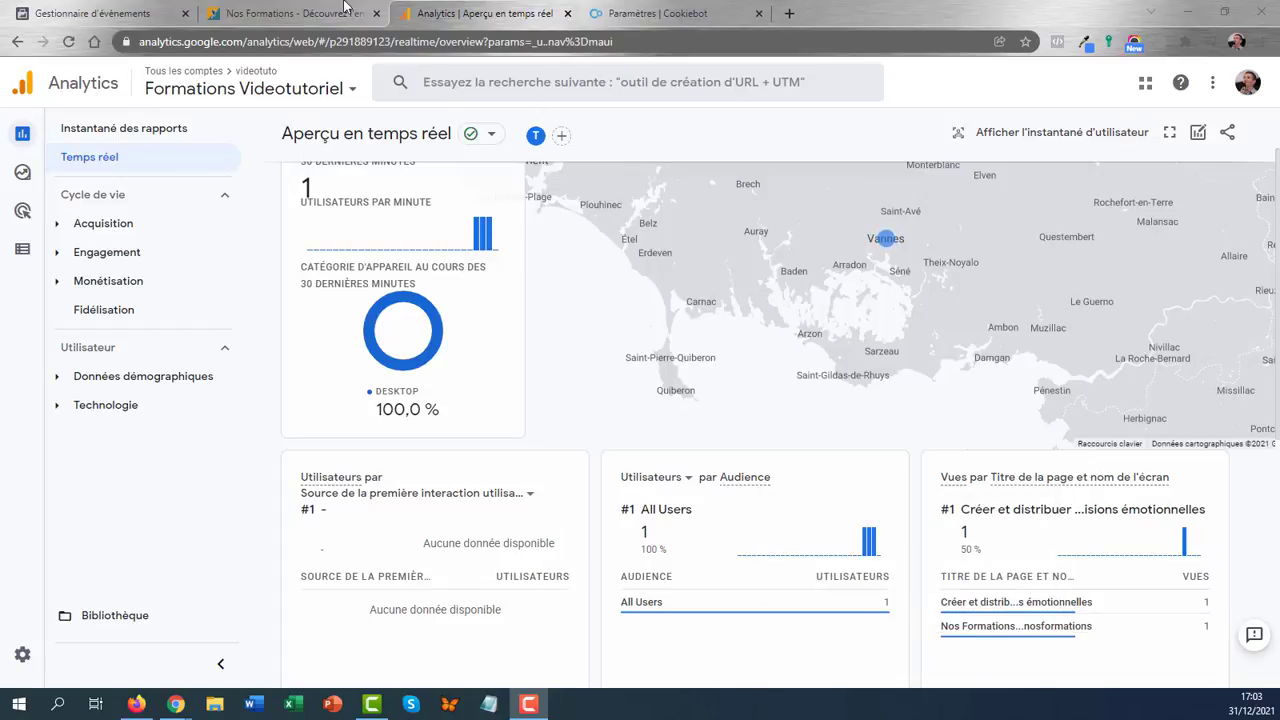
# Modify the cookie consent on the formations.videotutoriel.com homepage to refuse cookies, and reload the page.
pyautogui.click(310, 13)
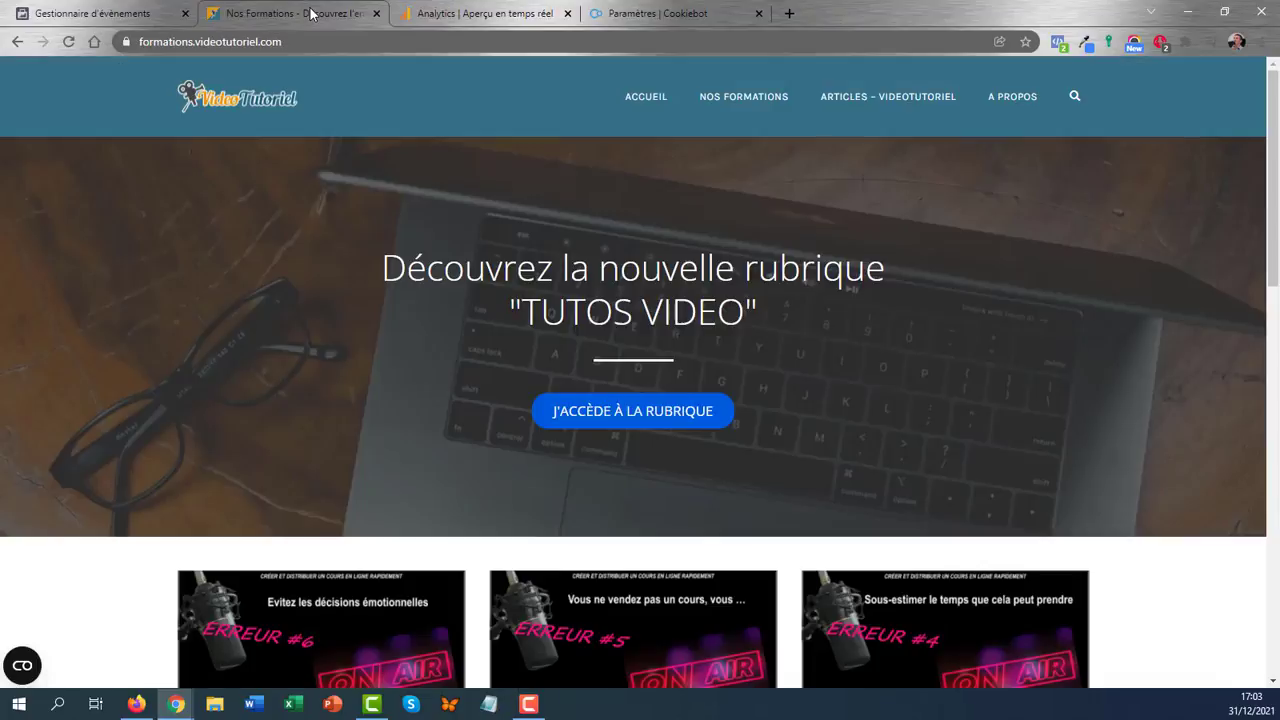
pyautogui.click(27, 667)
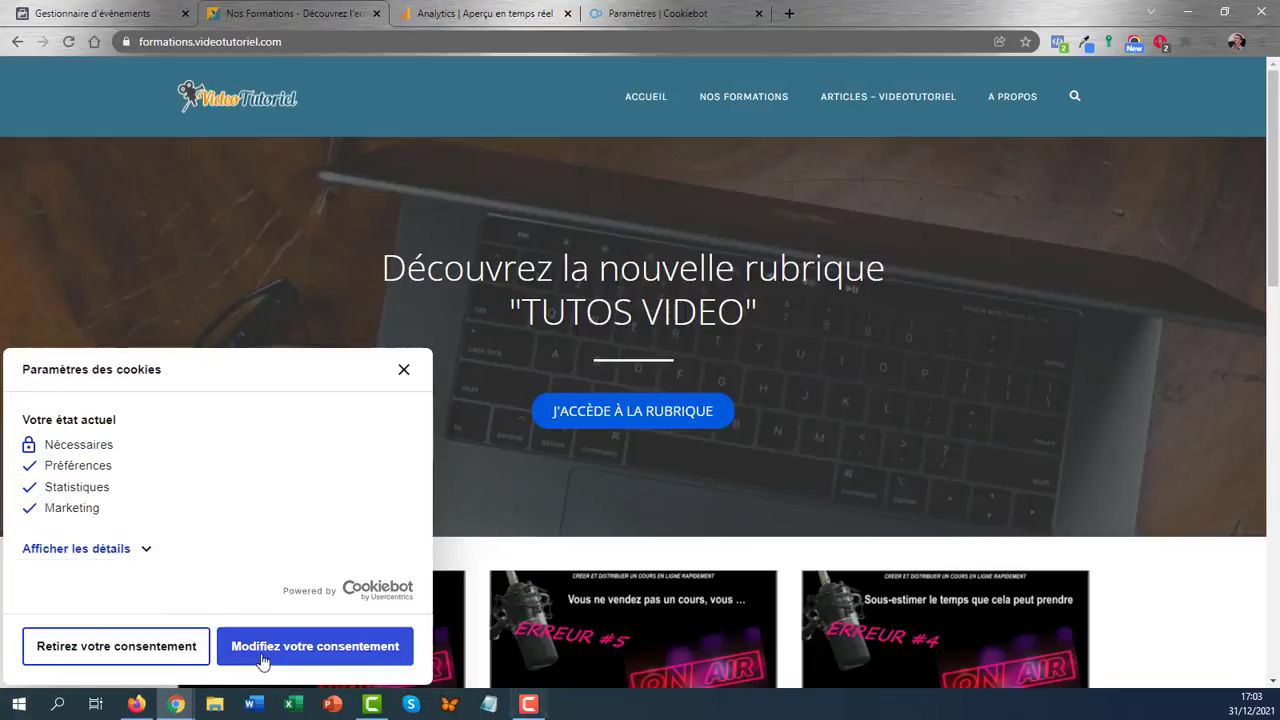
pyautogui.click(262, 662)
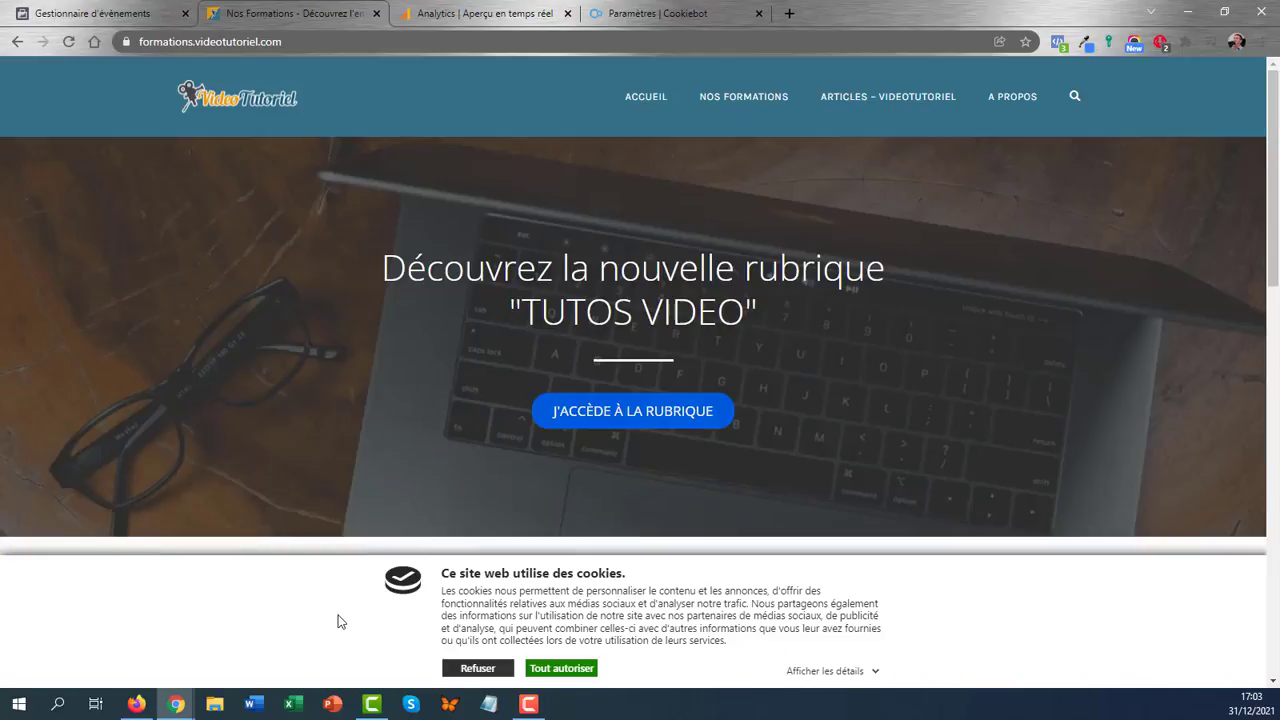
pyautogui.click(495, 677)
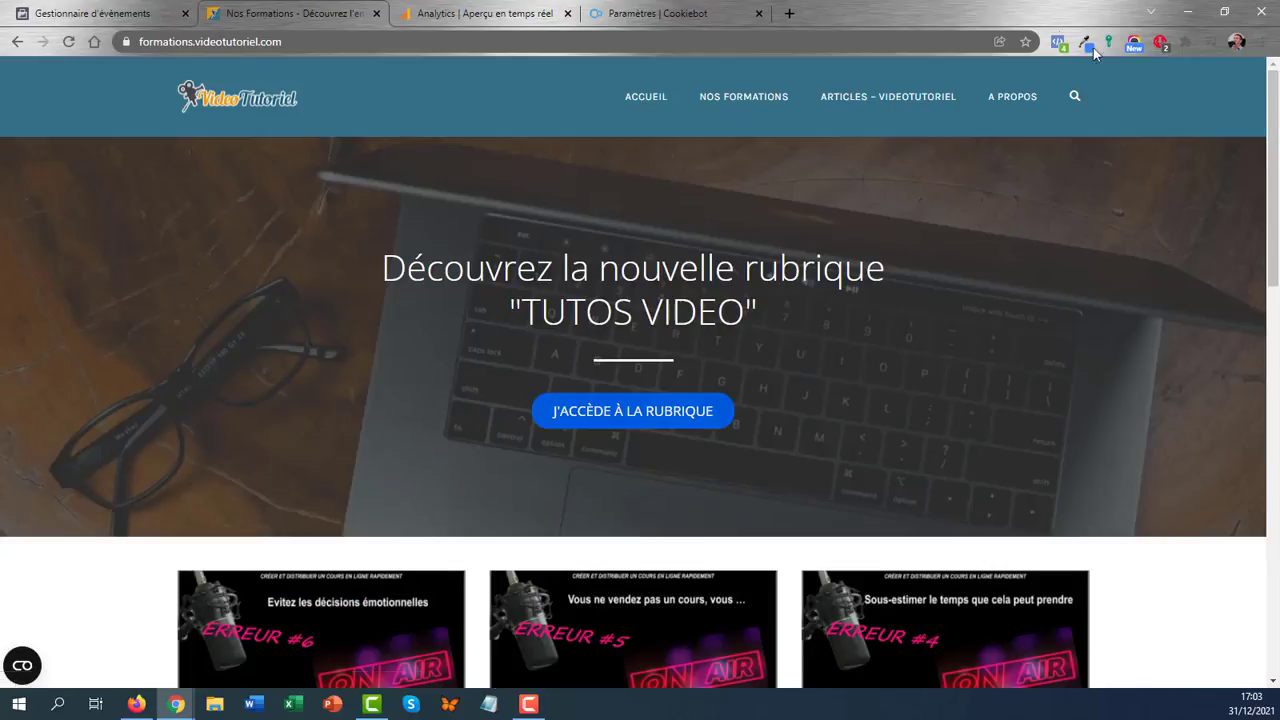
pyautogui.click(68, 43)
# Check the Analytics real-time page views and the tag helper indicators on the homepage with consent refused.
pyautogui.click(469, 17)
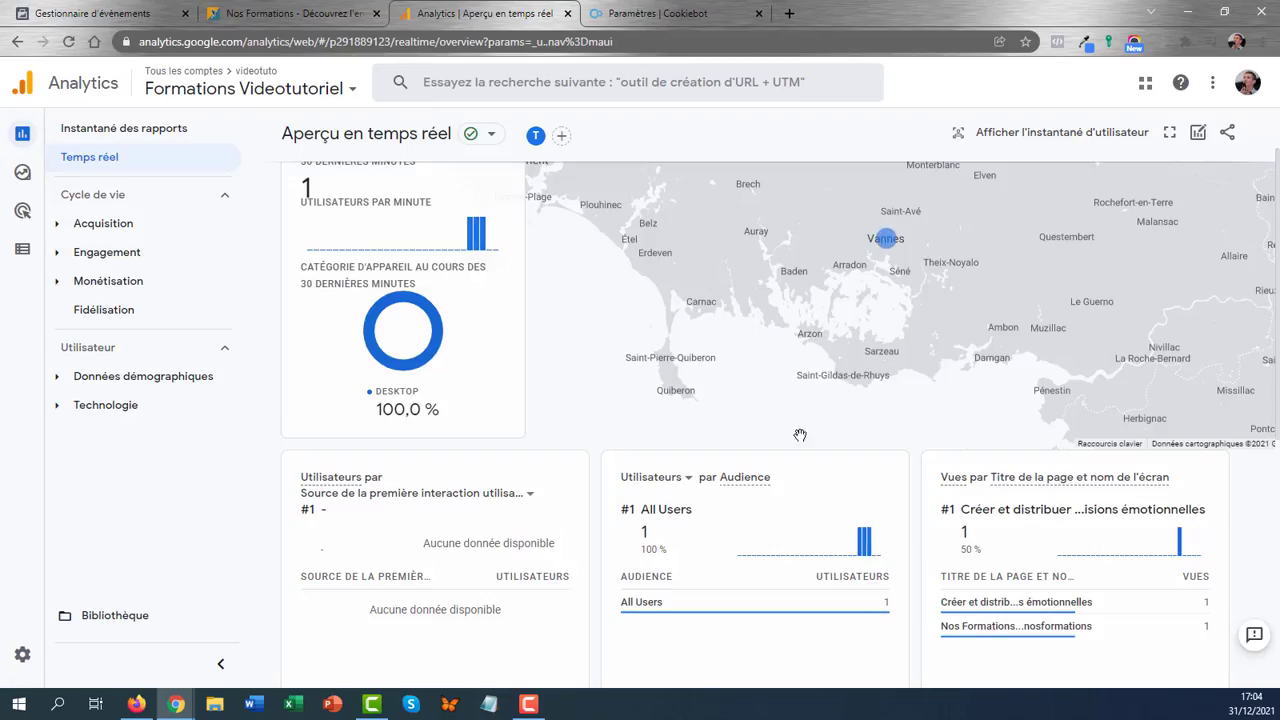
pyautogui.moveTo(1163, 554)
pyautogui.click(290, 13)
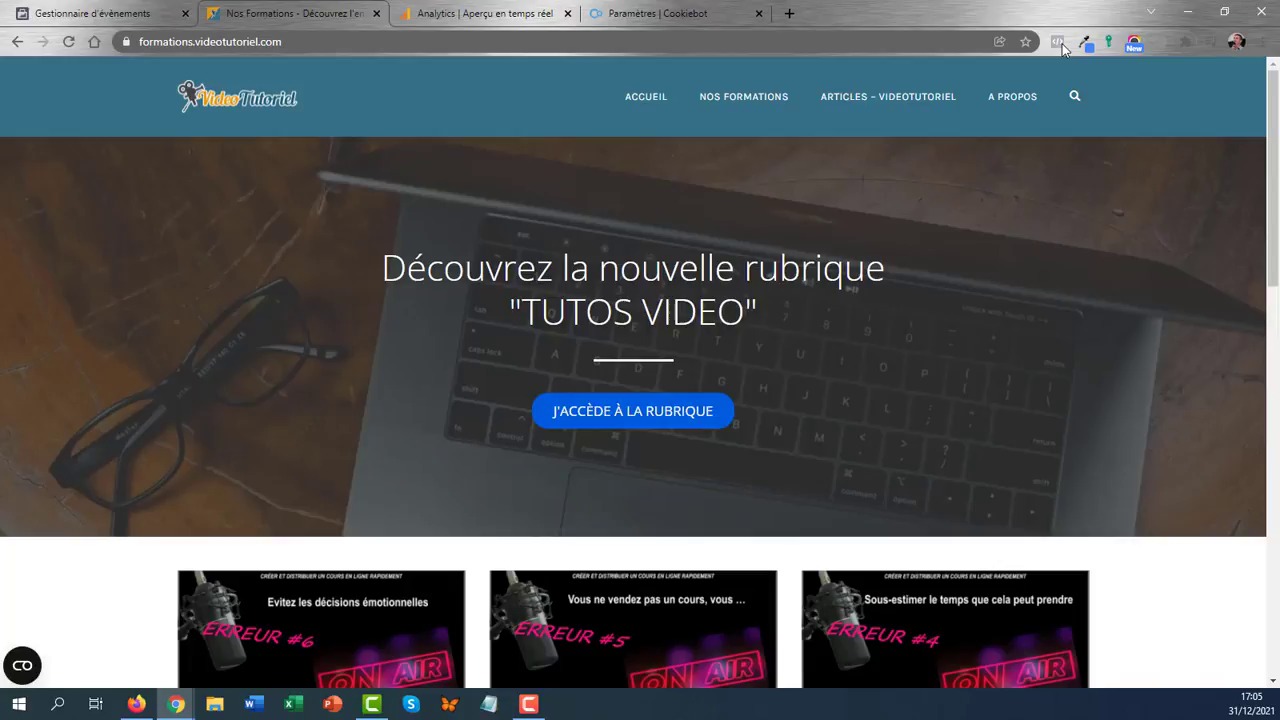
# View the Cookiebot dialog settings, and inspect the cookies stored for formations.videotutoriel.com in the homepage's developer tools.
pyautogui.click(700, 22)
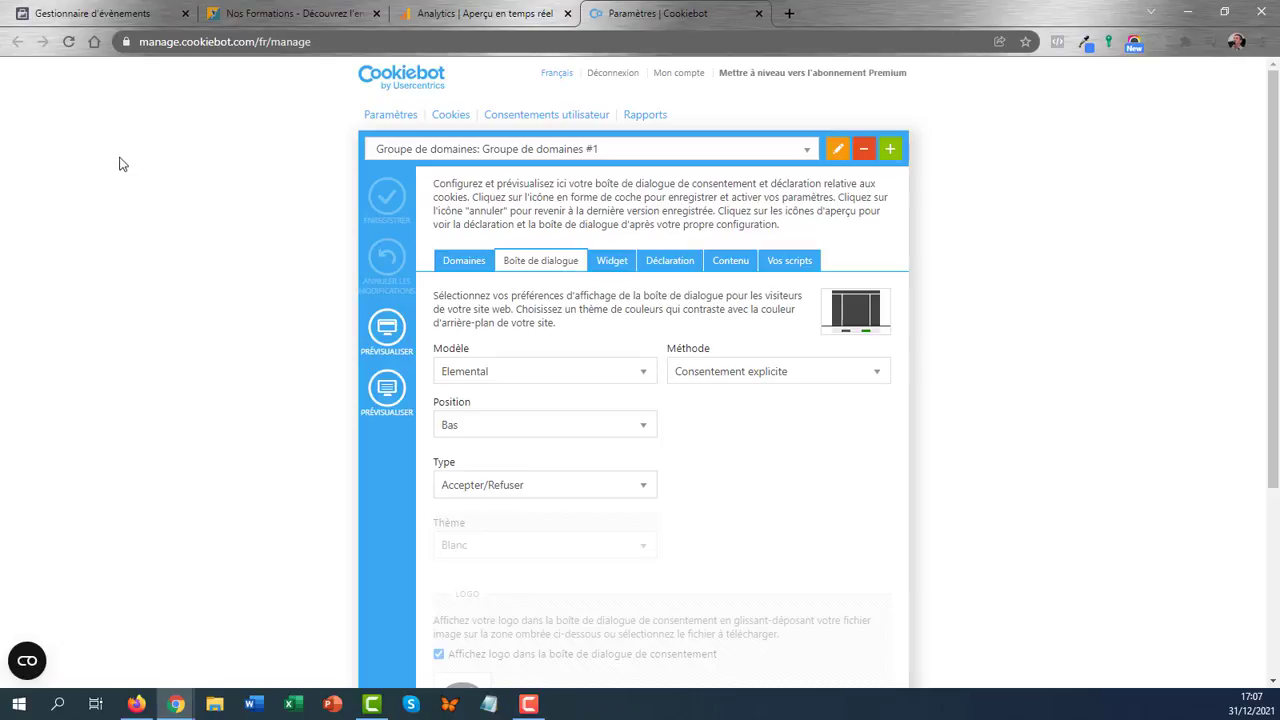
pyautogui.click(300, 14)
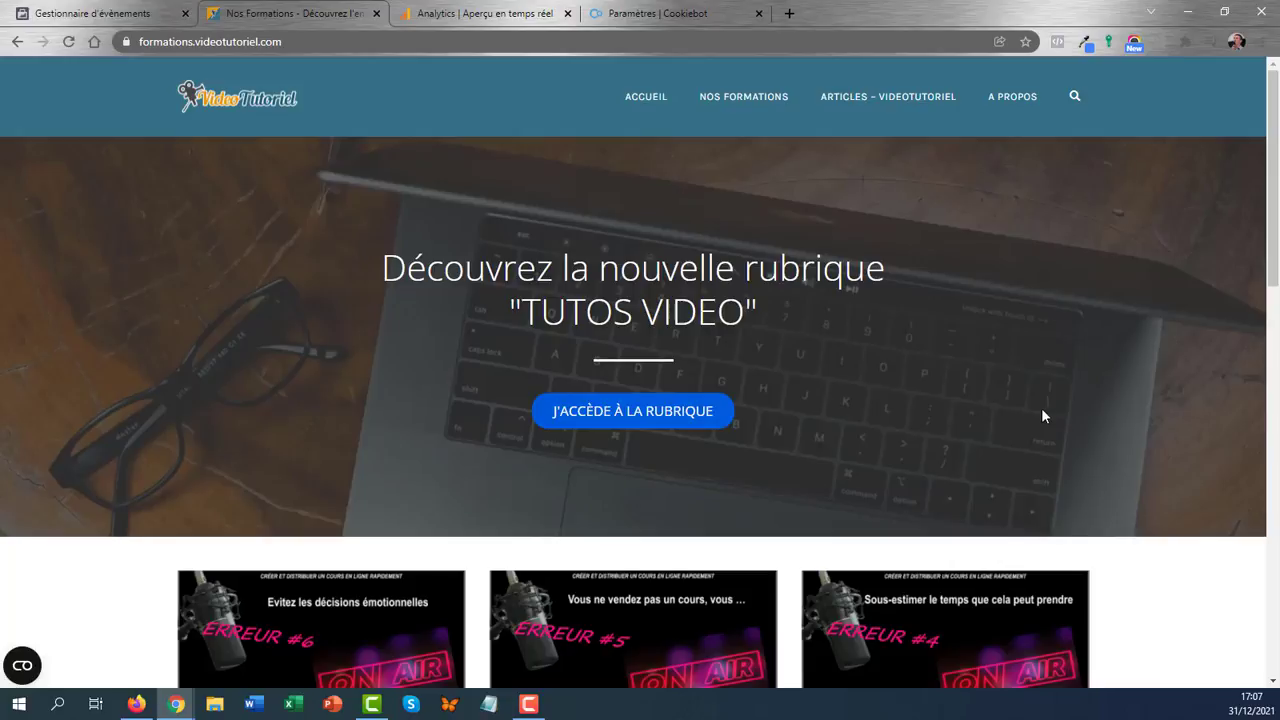
pyautogui.press('F12')
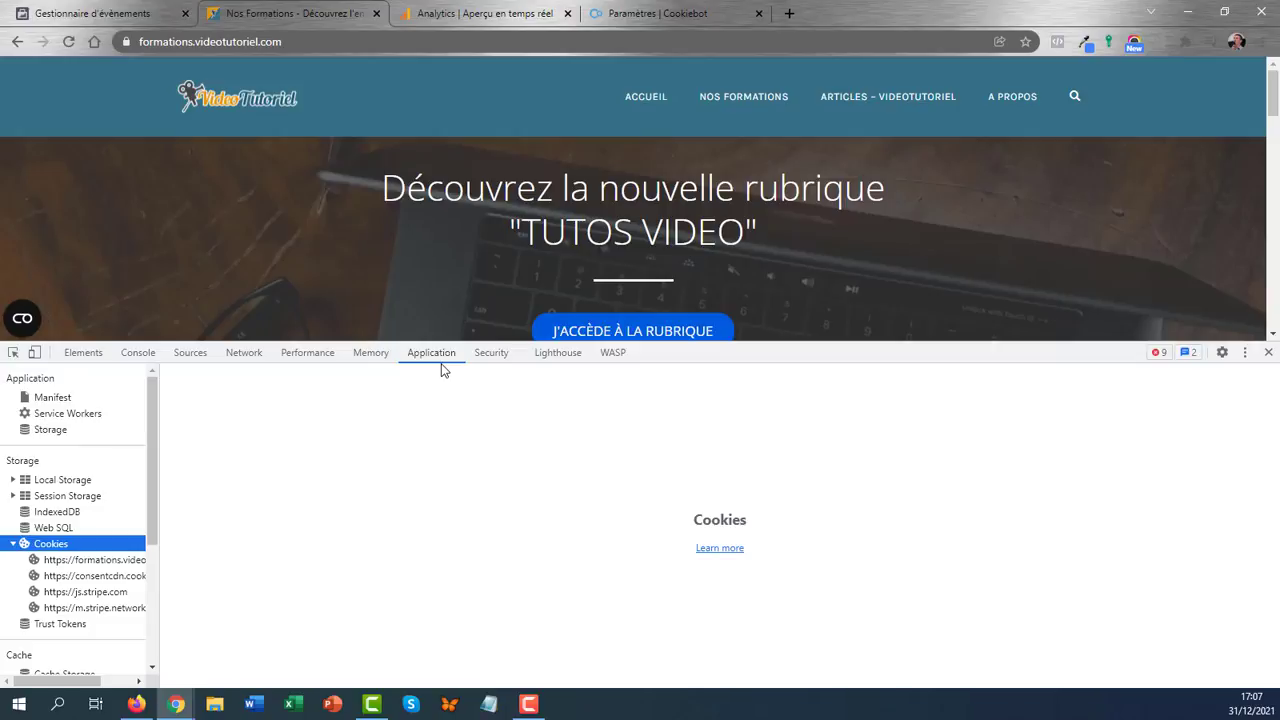
pyautogui.click(106, 563)
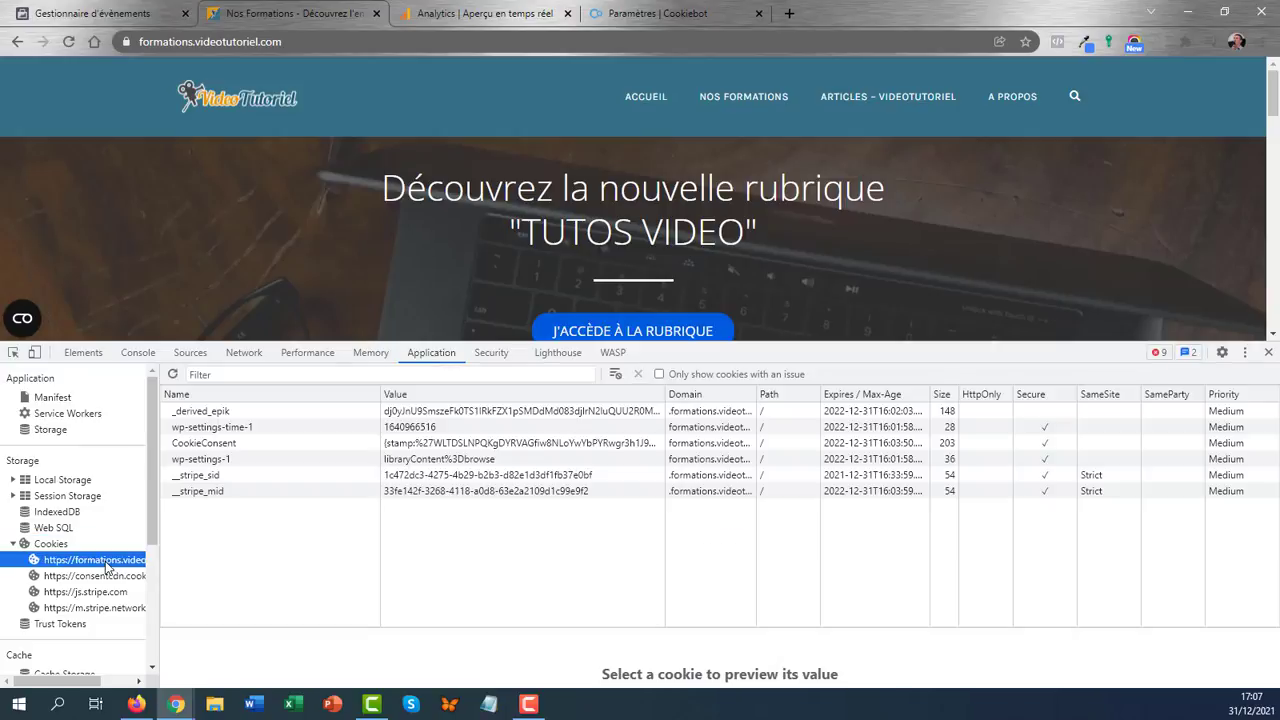